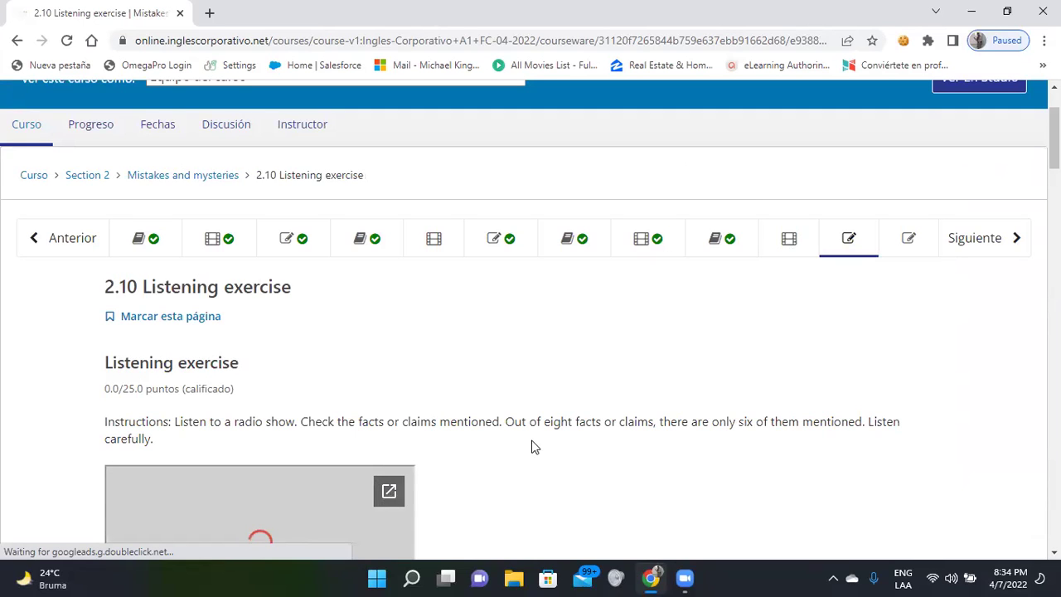
- Start playing the radio show recording in the 2.10 Listening exercise
{"action": "scroll", "coordinate": [655, 429], "scroll_direction": "down", "scroll_amount": 5}
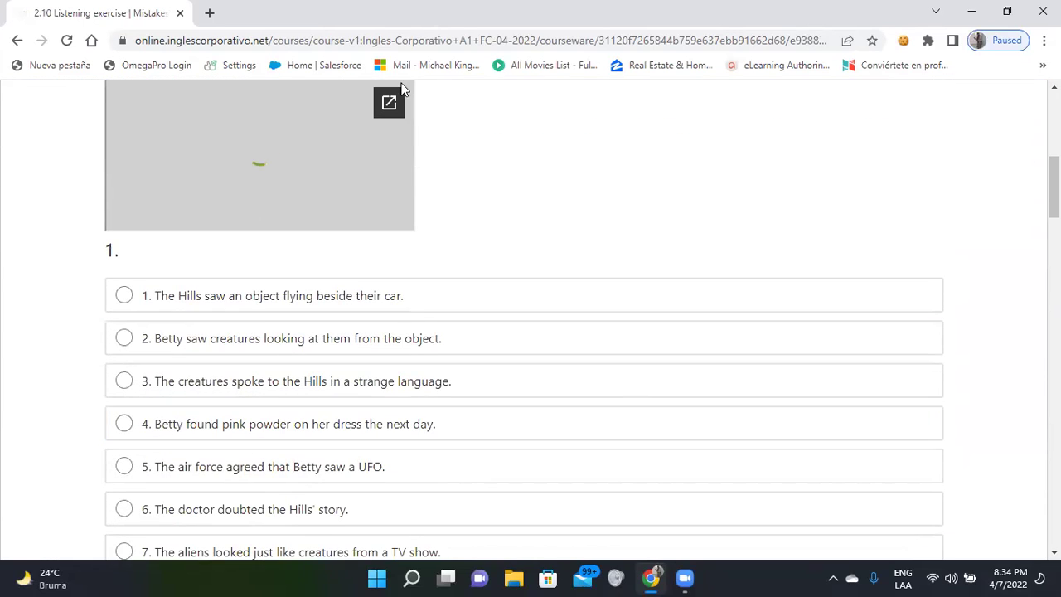
{"action": "left_click", "coordinate": [148, 155]}
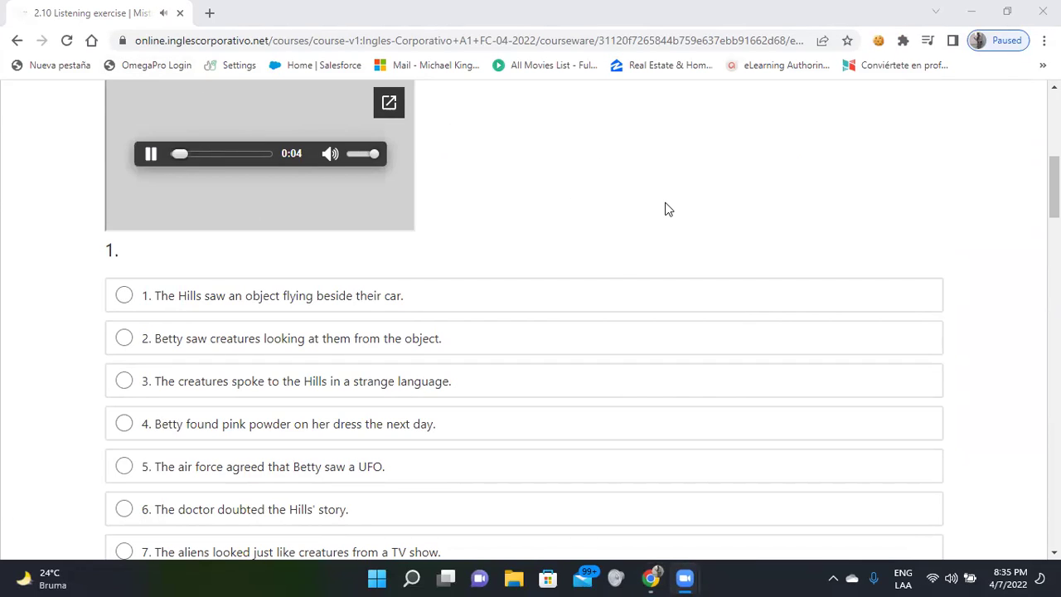
- Look through the answer options of questions 1 to 6 and return to the exercise instructions while the recording plays
{"action": "scroll", "coordinate": [669, 209], "scroll_direction": "down", "scroll_amount": 2}
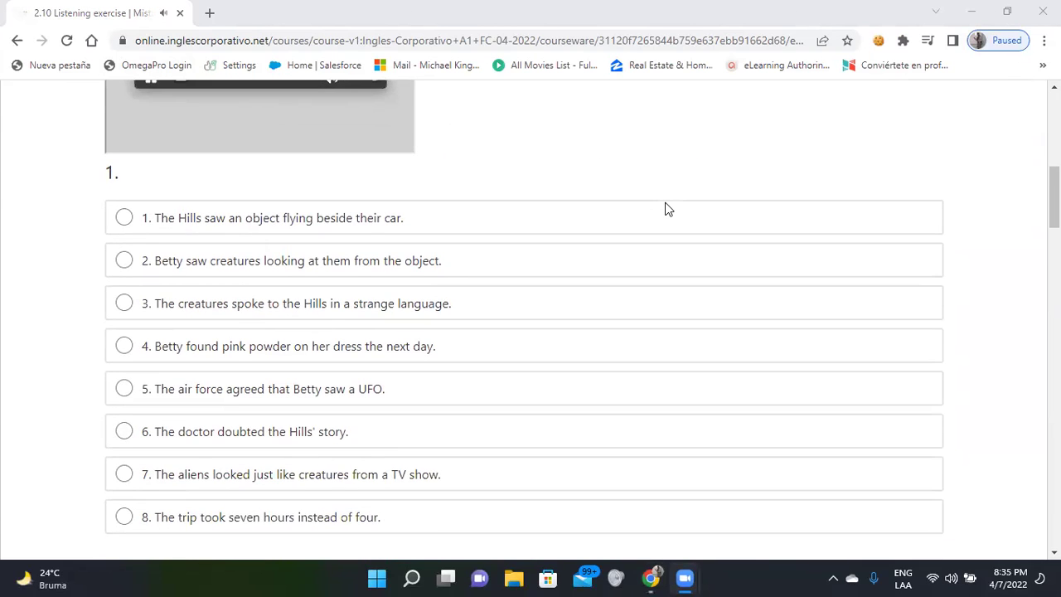
{"action": "scroll", "coordinate": [669, 209], "scroll_direction": "down", "scroll_amount": 3}
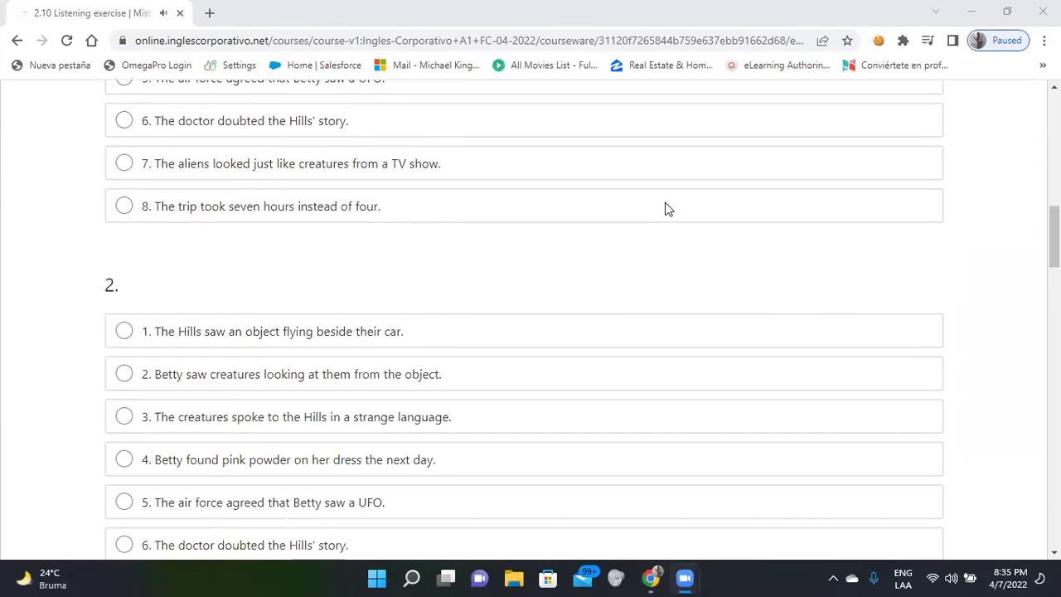
{"action": "scroll", "coordinate": [668, 209], "scroll_direction": "down", "scroll_amount": 4}
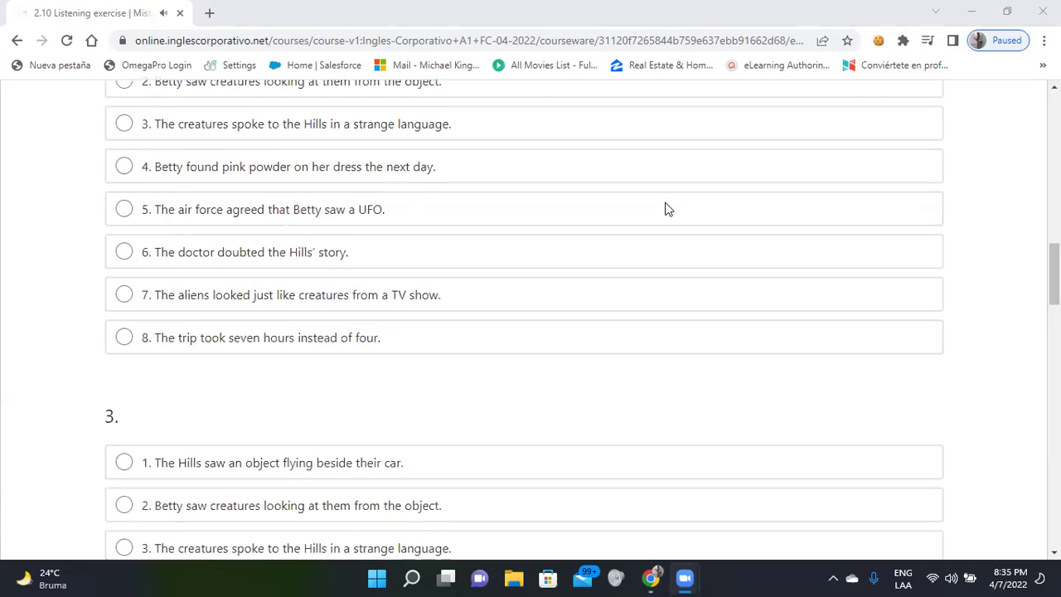
{"action": "scroll", "coordinate": [668, 209], "scroll_direction": "down", "scroll_amount": 4}
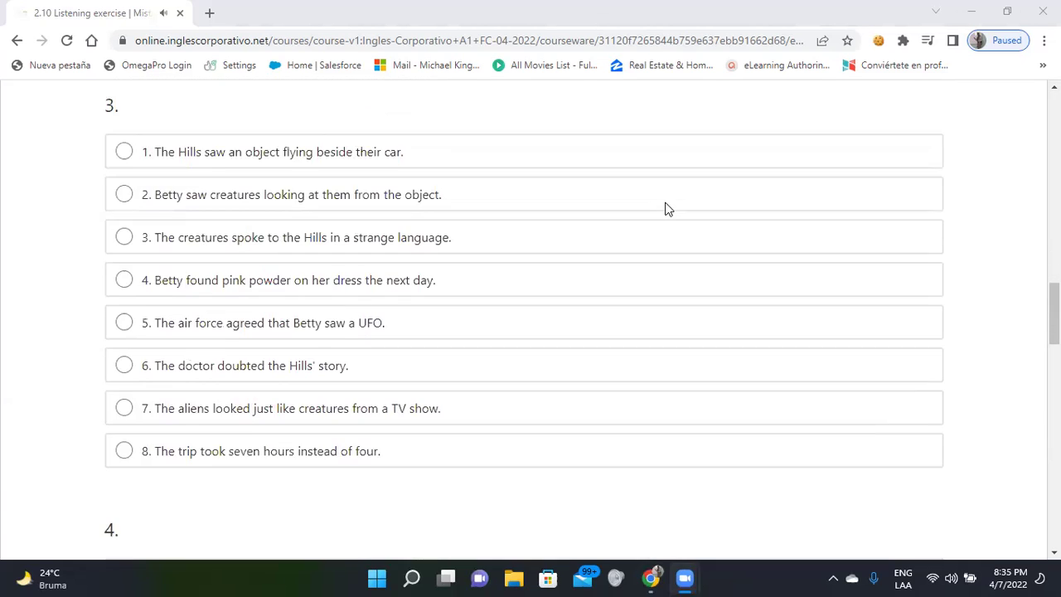
{"action": "scroll", "coordinate": [669, 209], "scroll_direction": "down", "scroll_amount": 6}
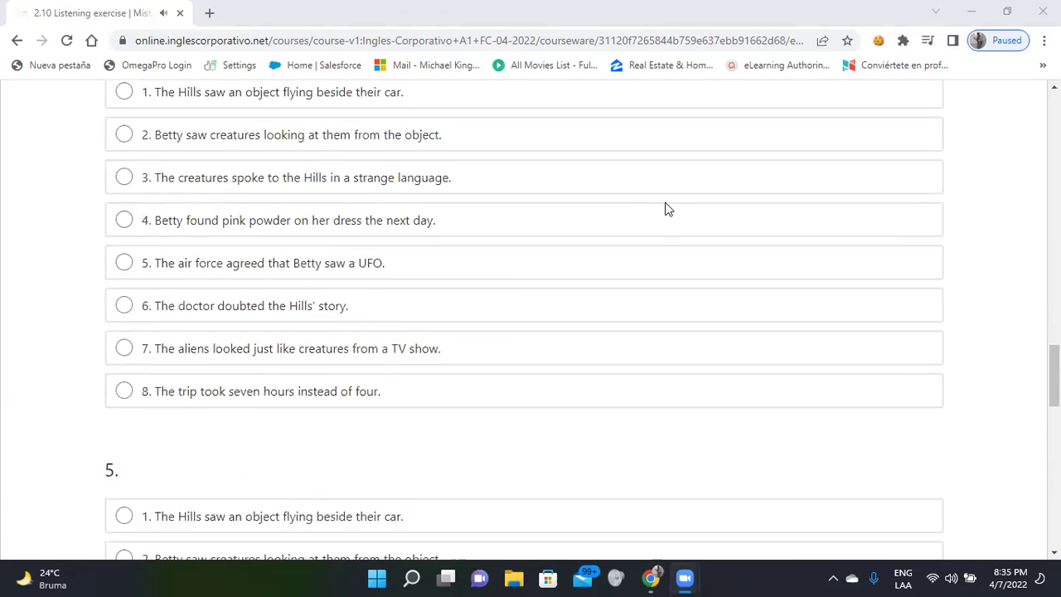
{"action": "scroll", "coordinate": [668, 209], "scroll_direction": "down", "scroll_amount": 3}
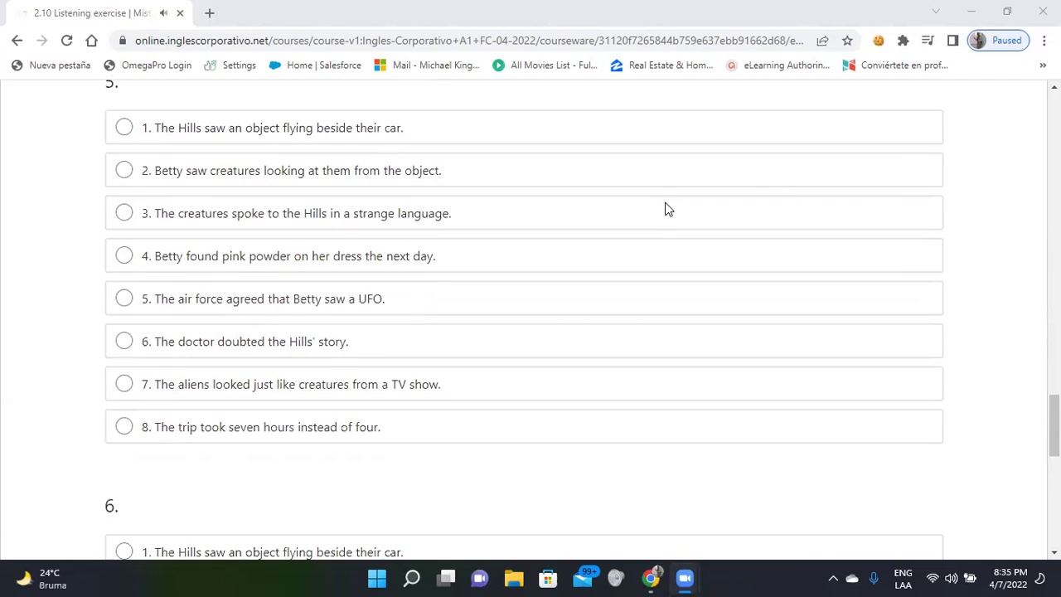
{"action": "scroll", "coordinate": [668, 209], "scroll_direction": "down", "scroll_amount": 6}
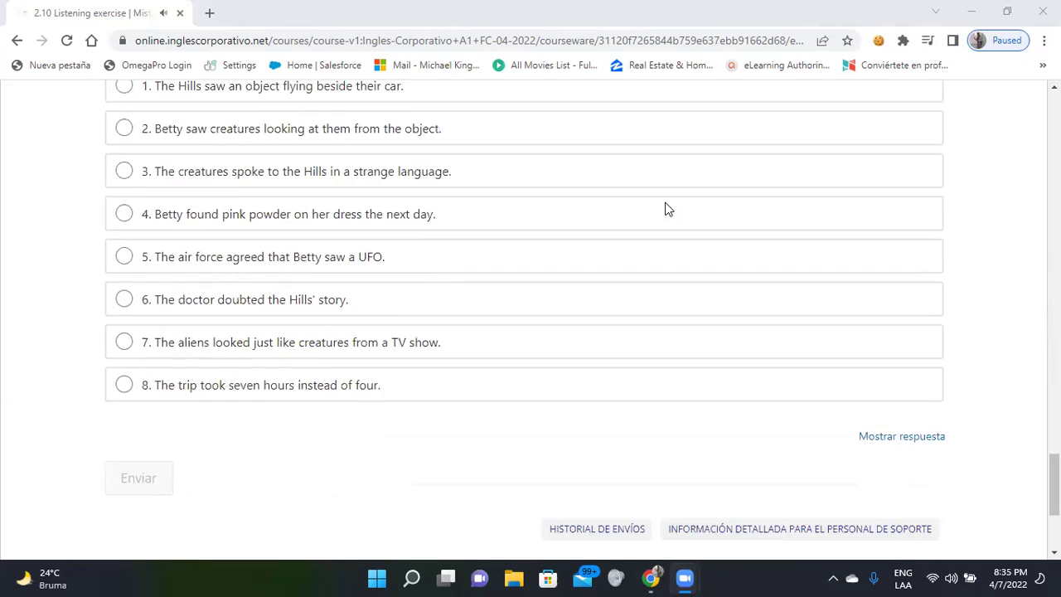
{"action": "scroll", "coordinate": [668, 209], "scroll_direction": "down", "scroll_amount": 2}
{"action": "scroll", "coordinate": [668, 209], "scroll_direction": "up", "scroll_amount": 8}
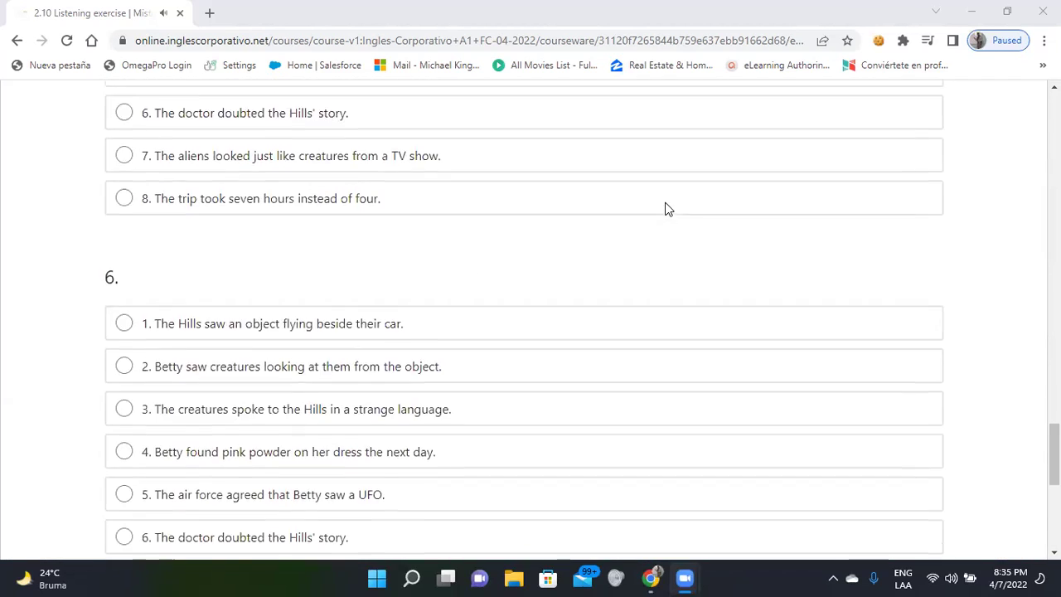
{"action": "scroll", "coordinate": [669, 209], "scroll_direction": "up", "scroll_amount": 9}
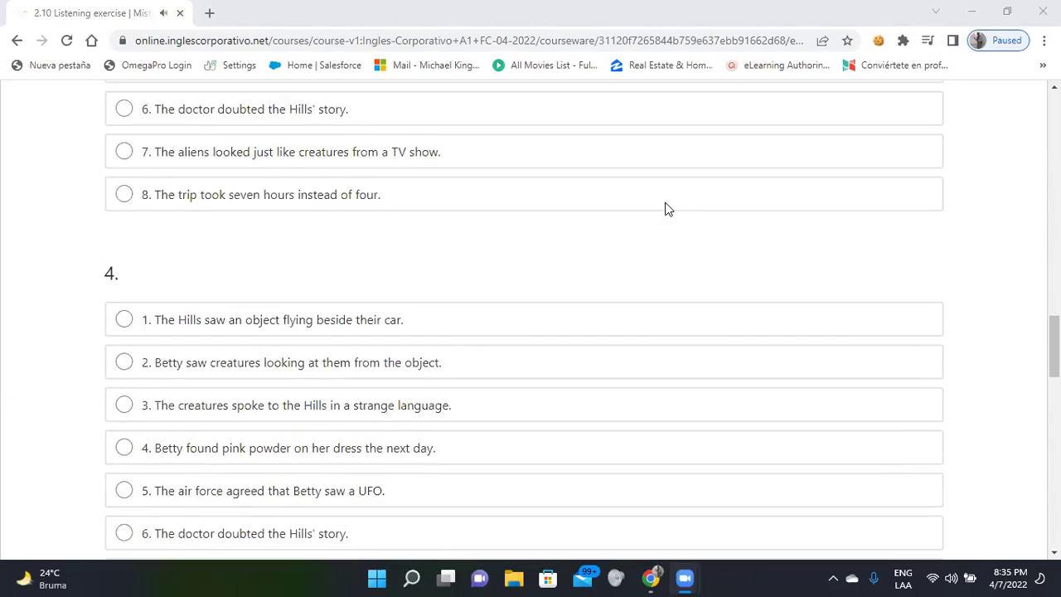
{"action": "scroll", "coordinate": [668, 208], "scroll_direction": "up", "scroll_amount": 10}
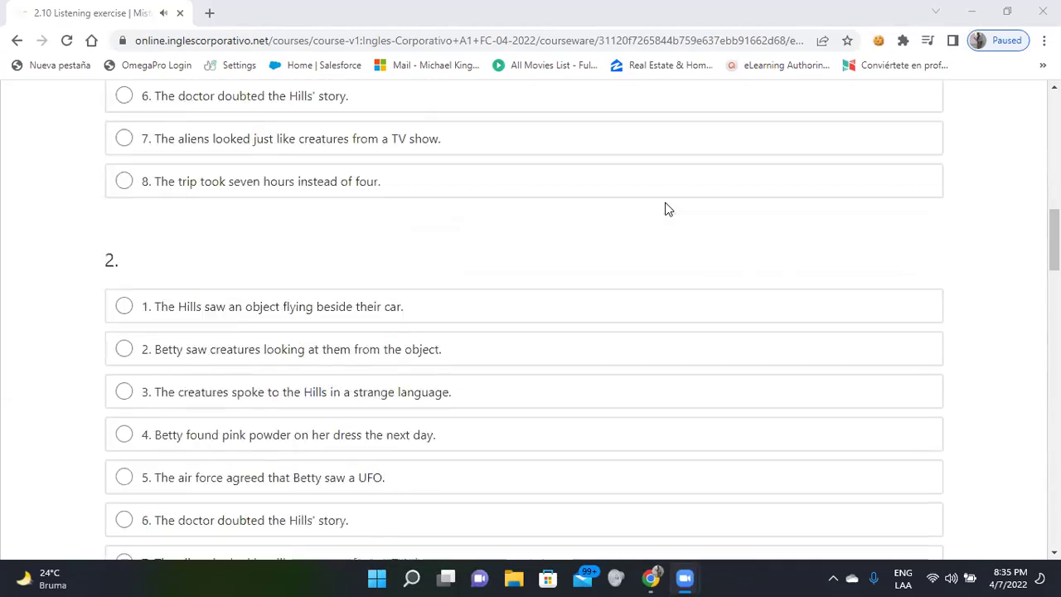
{"action": "scroll", "coordinate": [668, 209], "scroll_direction": "up", "scroll_amount": 6}
{"action": "scroll", "coordinate": [668, 209], "scroll_direction": "up", "scroll_amount": 1}
{"action": "scroll", "coordinate": [668, 208], "scroll_direction": "down", "scroll_amount": 1}
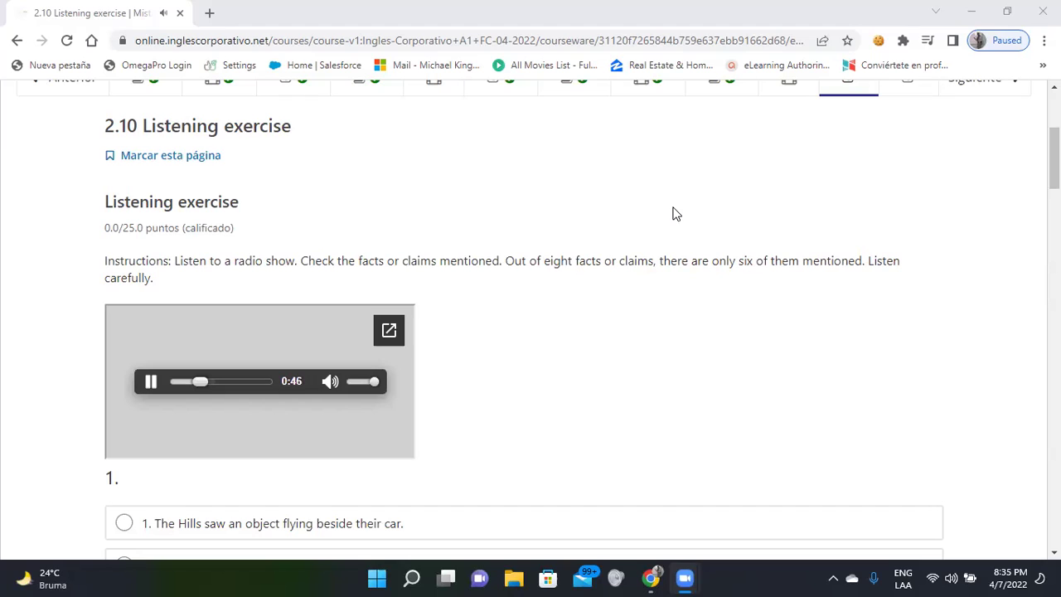
- Pause the radio show recording, rewind it to the beginning and play it again
{"action": "left_click", "coordinate": [150, 380]}
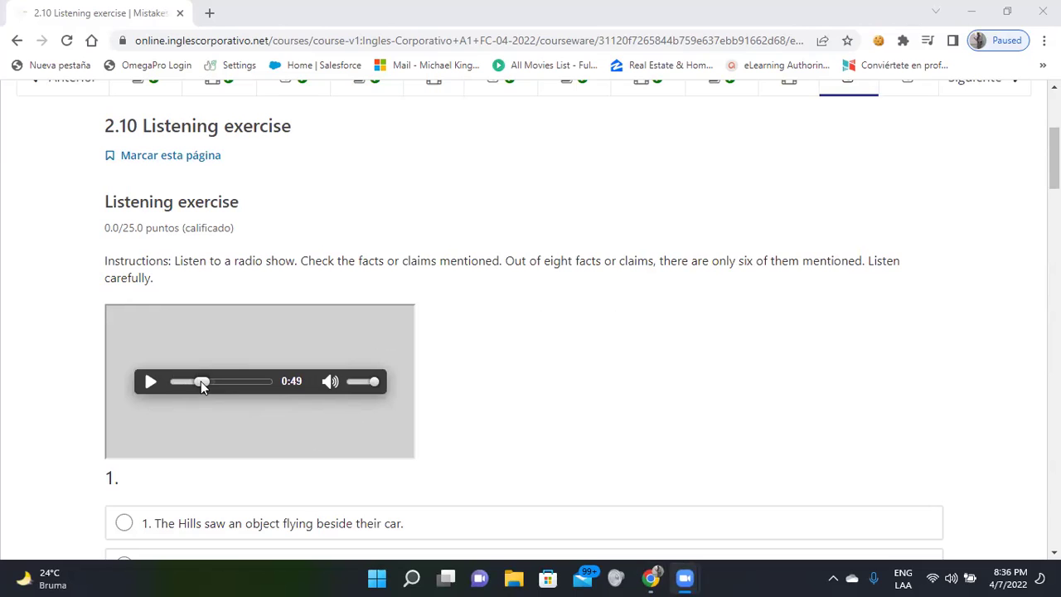
{"action": "left_click_drag", "start_coordinate": [201, 383], "coordinate": [122, 384]}
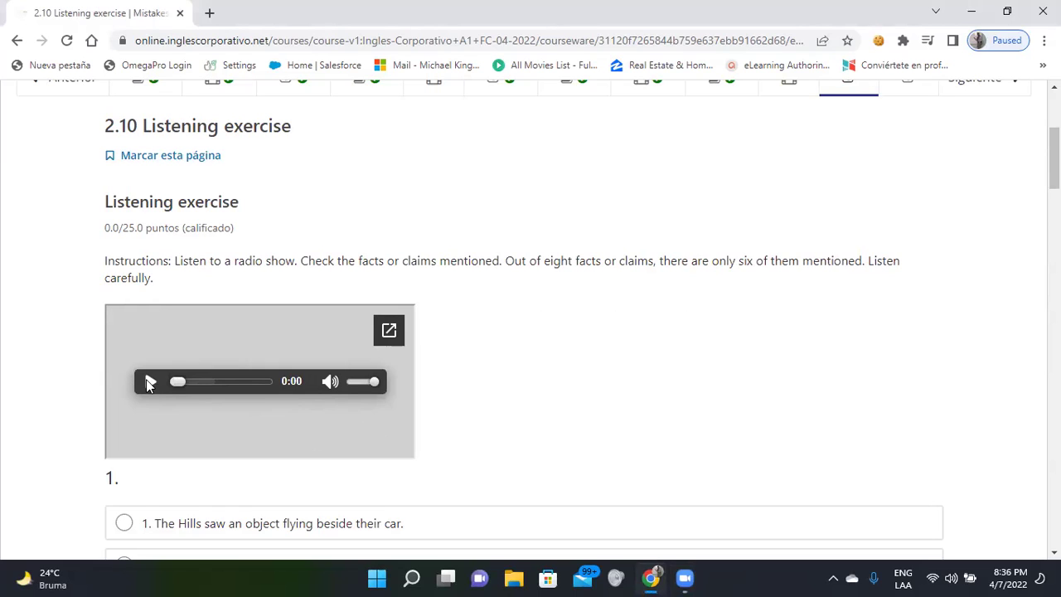
{"action": "left_click", "coordinate": [151, 382]}
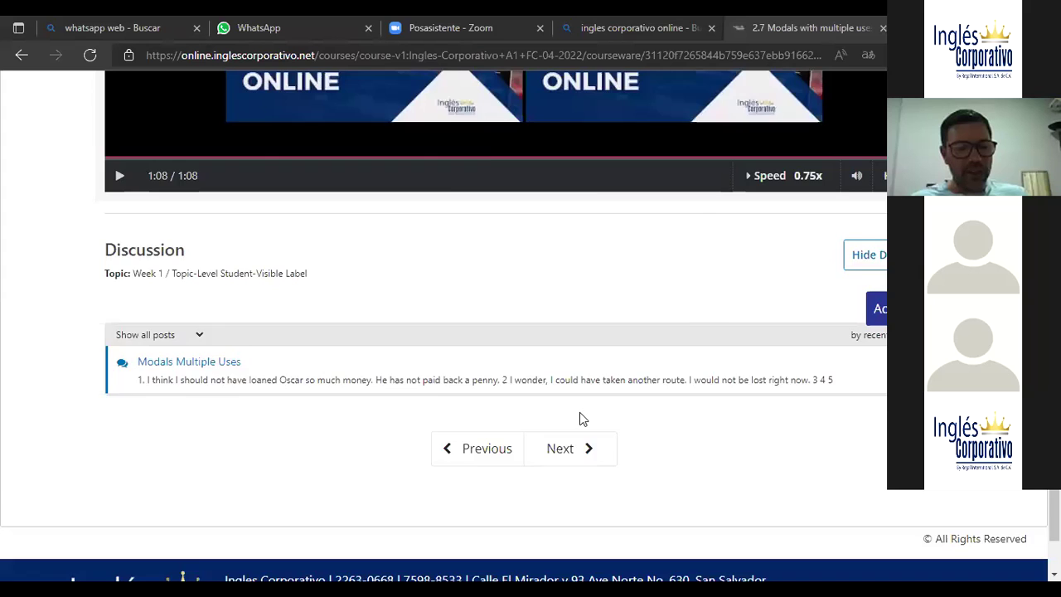
- Advance through the course units from 2.7 Modals with multiple uses to the 2.10 Listening exercise
{"action": "scroll", "coordinate": [580, 418], "scroll_direction": "up", "scroll_amount": 3}
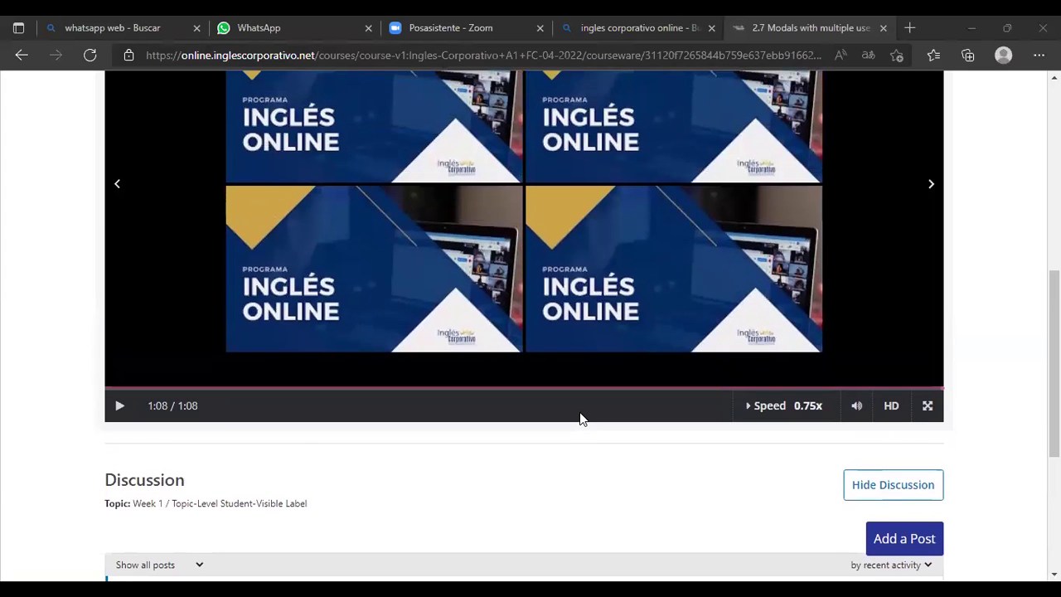
{"action": "scroll", "coordinate": [563, 497], "scroll_direction": "down", "scroll_amount": 4}
{"action": "left_click", "coordinate": [570, 379]}
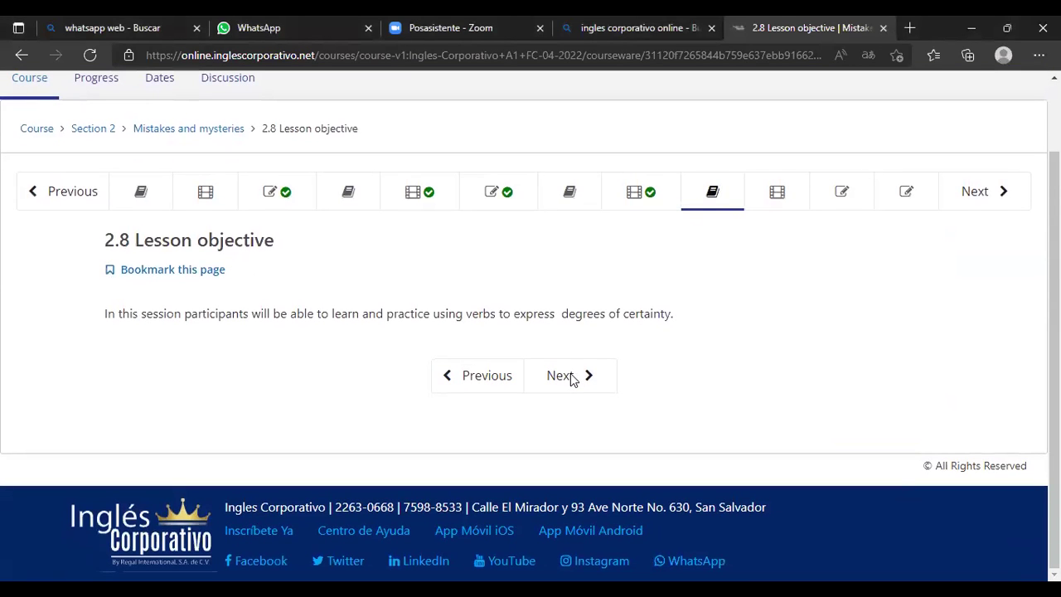
{"action": "left_click", "coordinate": [571, 378]}
{"action": "scroll", "coordinate": [570, 382], "scroll_direction": "down", "scroll_amount": 3}
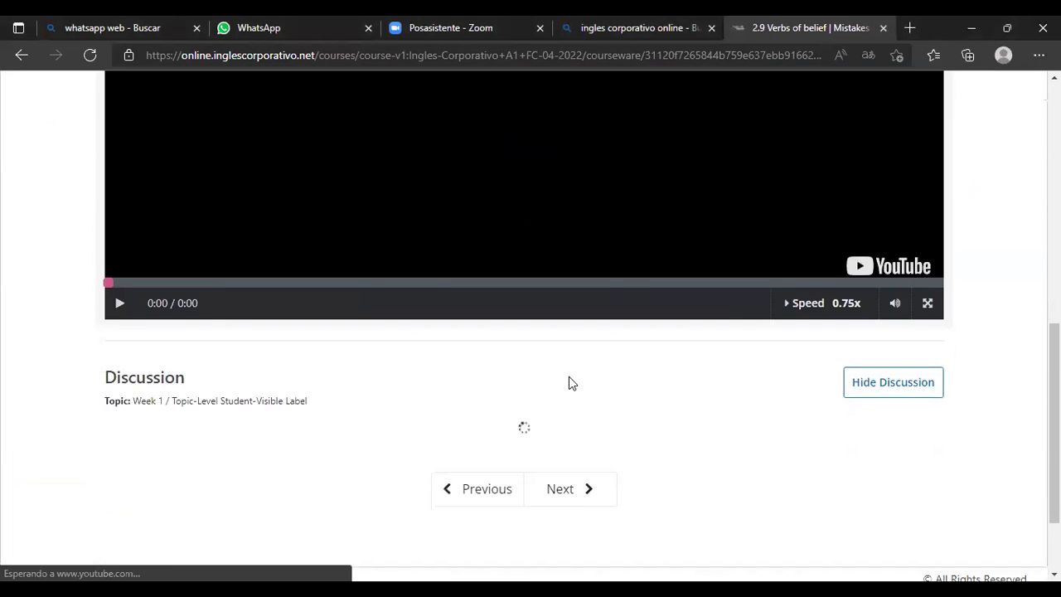
{"action": "scroll", "coordinate": [568, 383], "scroll_direction": "down", "scroll_amount": 3}
{"action": "left_click", "coordinate": [570, 385]}
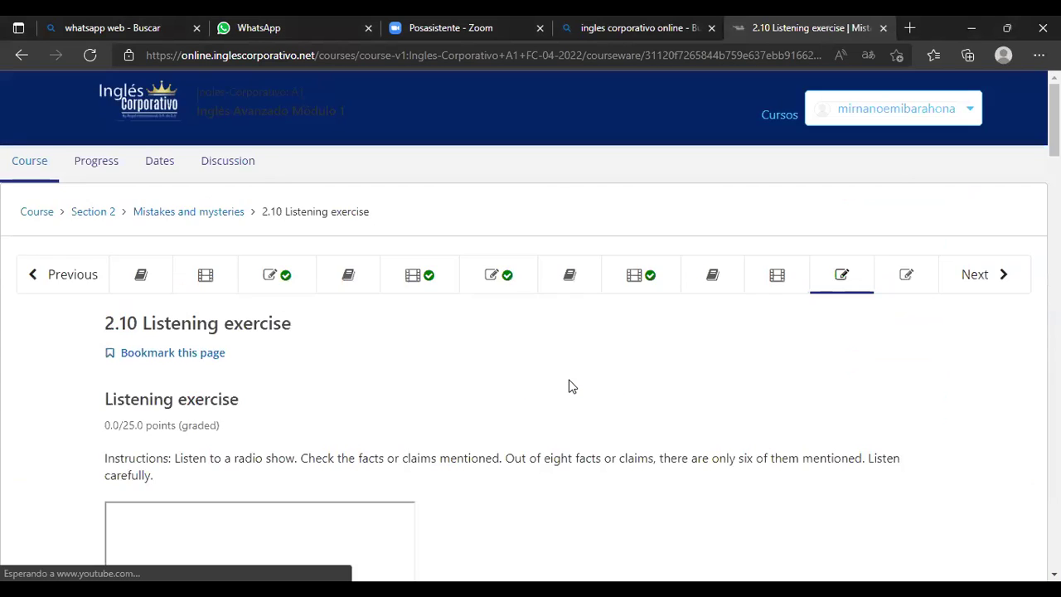
- Play the radio show recording with the answer options of question 1 in view
{"action": "scroll", "coordinate": [568, 386], "scroll_direction": "down", "scroll_amount": 3}
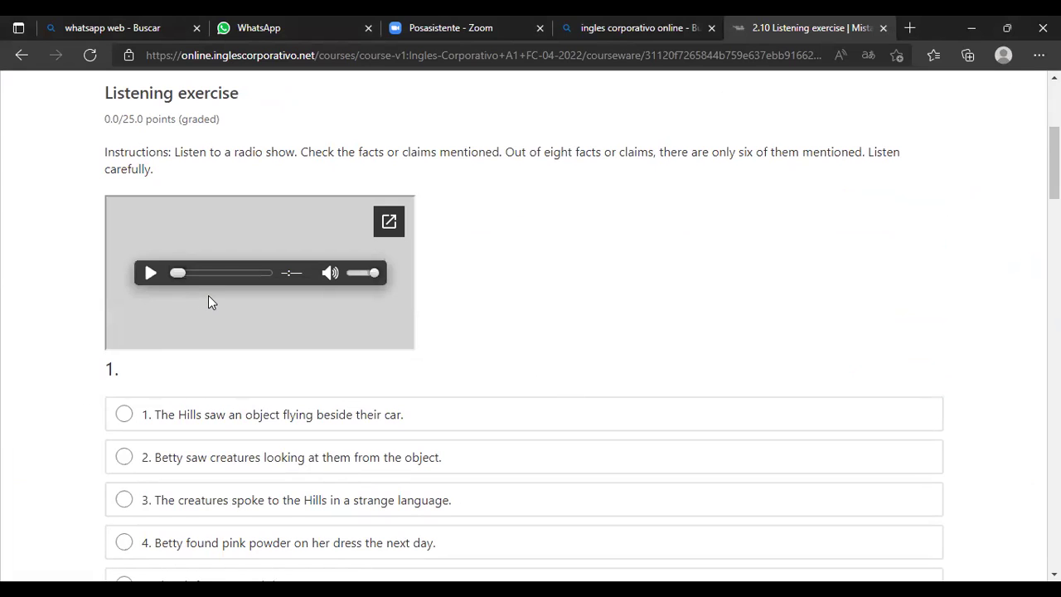
{"action": "left_click", "coordinate": [151, 275]}
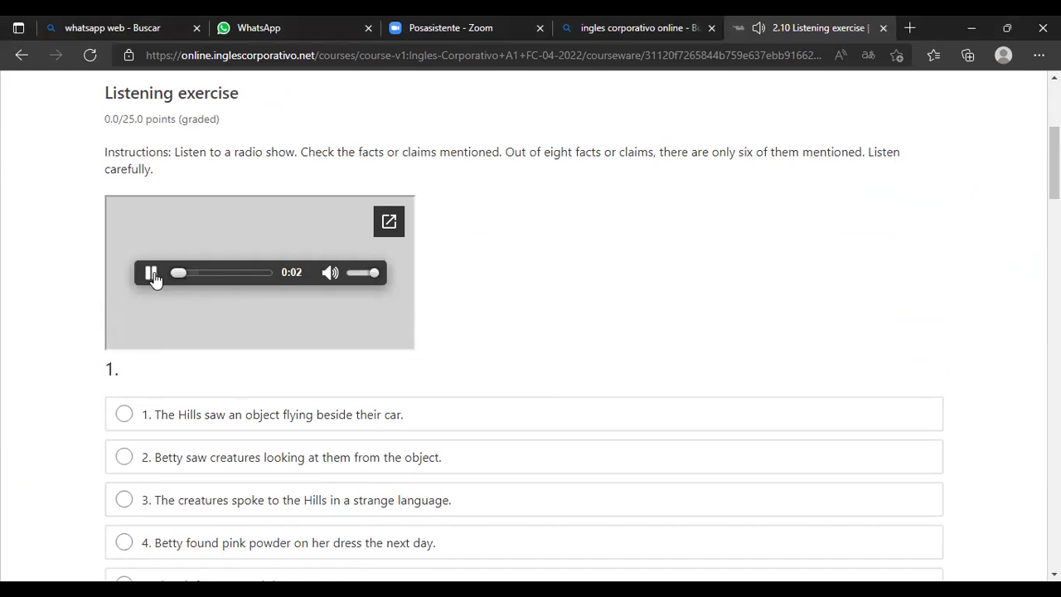
{"action": "scroll", "coordinate": [573, 310], "scroll_direction": "down", "scroll_amount": 2}
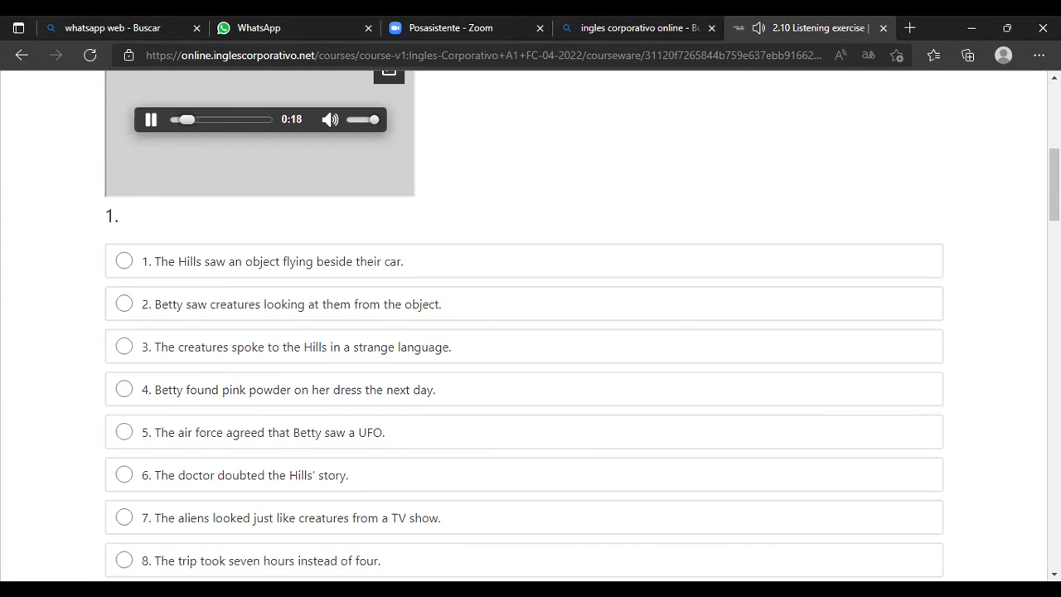
- Pause the recording, set it back to 0:00 and restart playback
{"action": "left_click", "coordinate": [151, 121]}
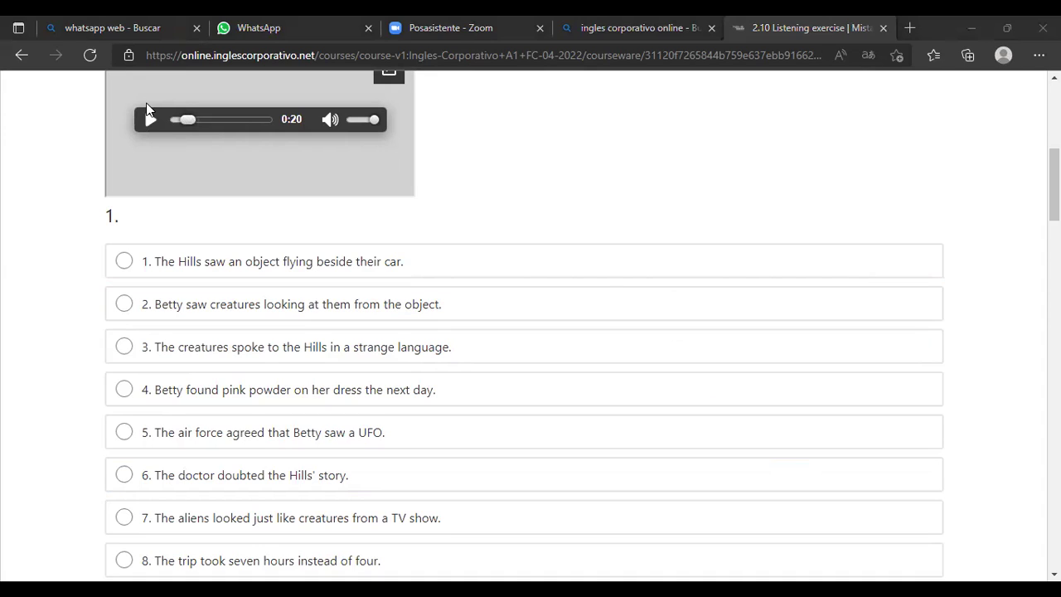
{"action": "left_click", "coordinate": [150, 122]}
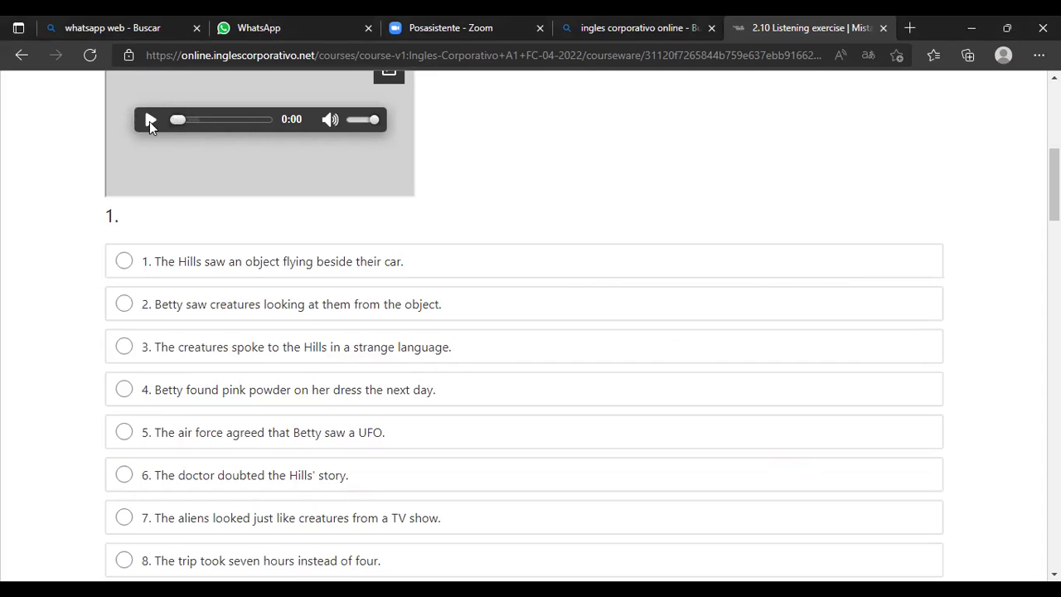
{"action": "left_click", "coordinate": [151, 121]}
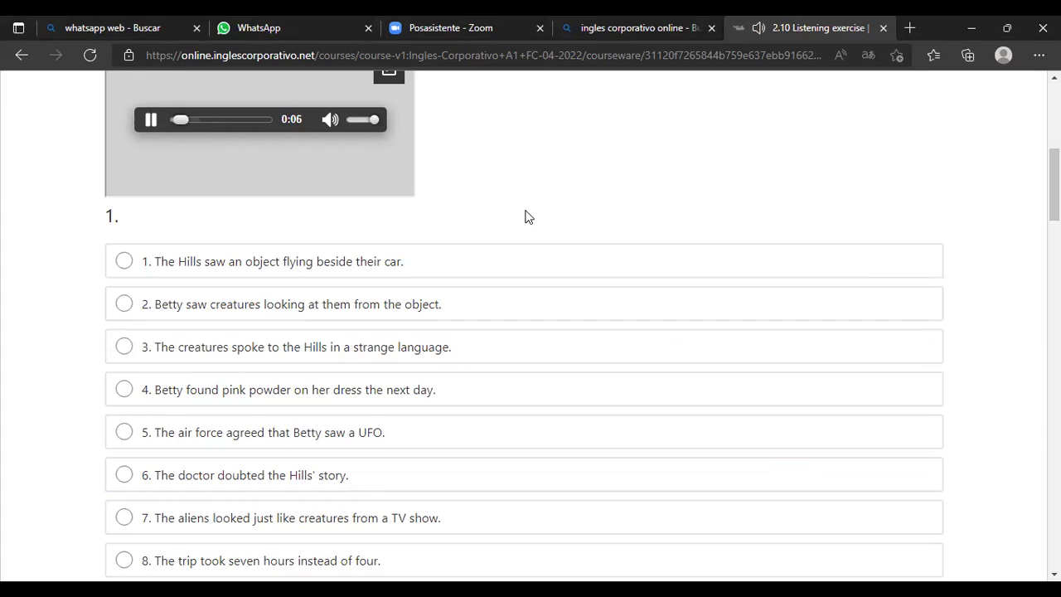
- Pause the recording at 0:10, resume it, and pause it again at 0:18
{"action": "left_click", "coordinate": [153, 124]}
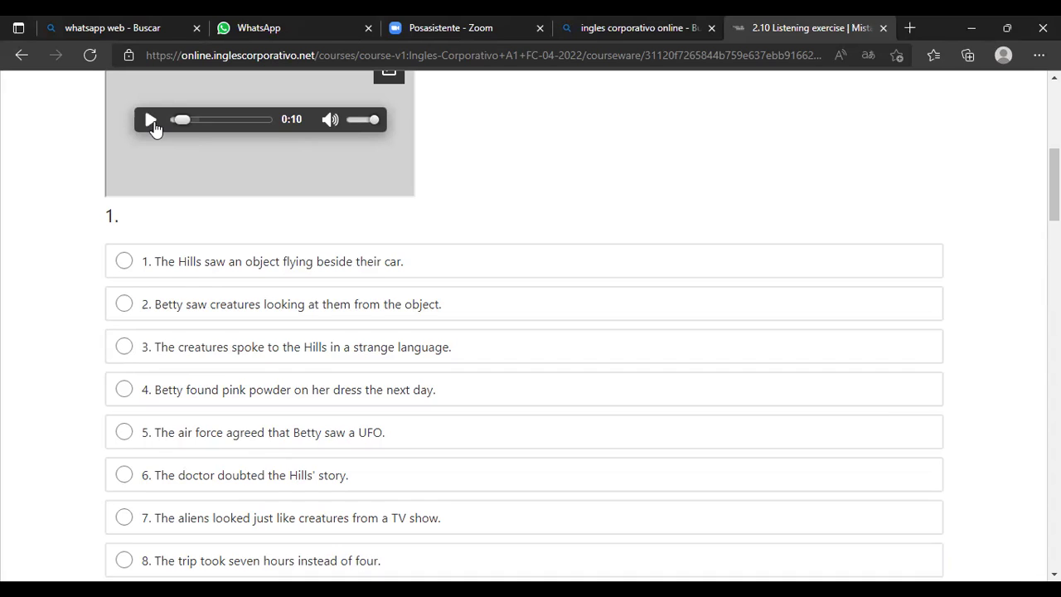
{"action": "left_click", "coordinate": [151, 121]}
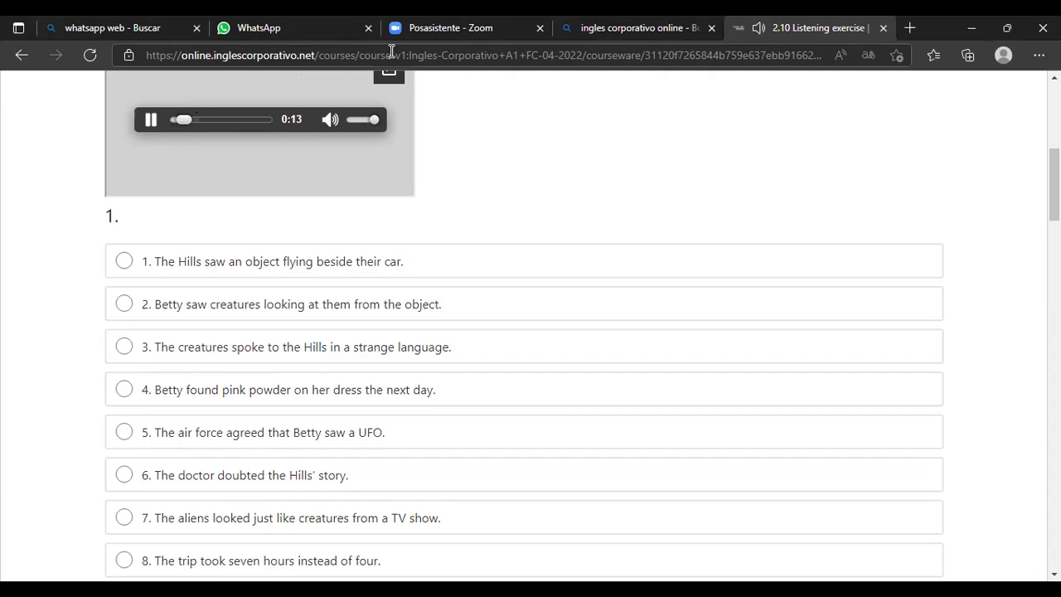
{"action": "left_click", "coordinate": [152, 120]}
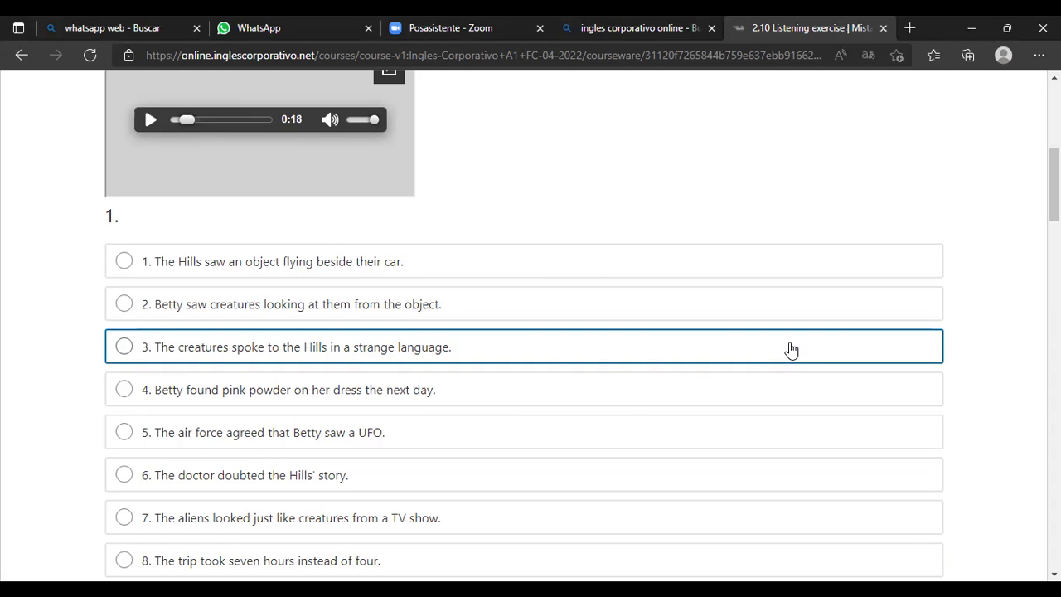
- Answer question 1 with option 7, "The aliens looked just like creatures from a TV show."
{"action": "scroll", "coordinate": [792, 350], "scroll_direction": "down", "scroll_amount": 1}
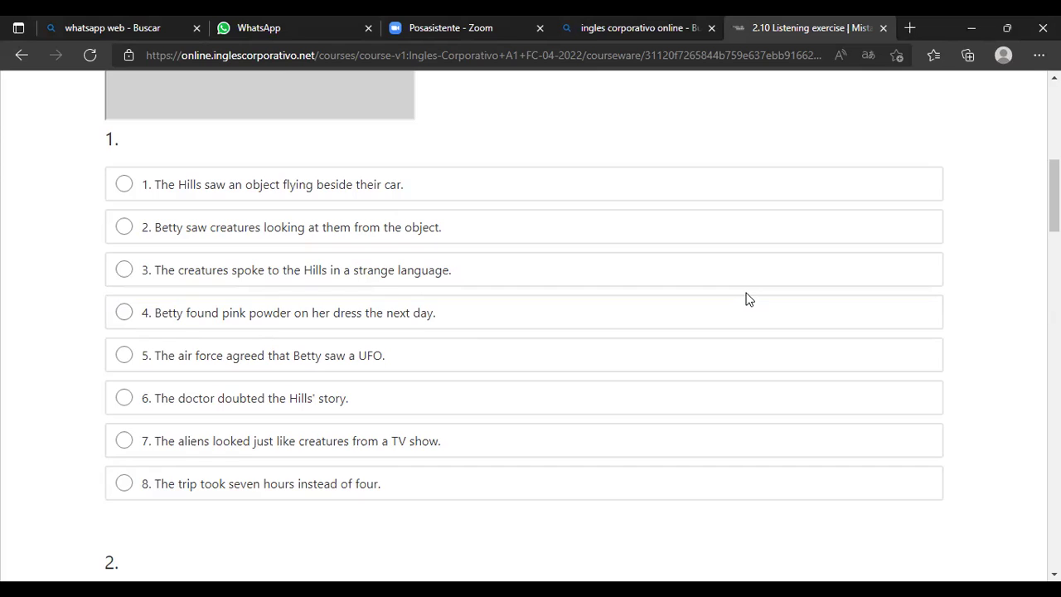
{"action": "left_click", "coordinate": [126, 442]}
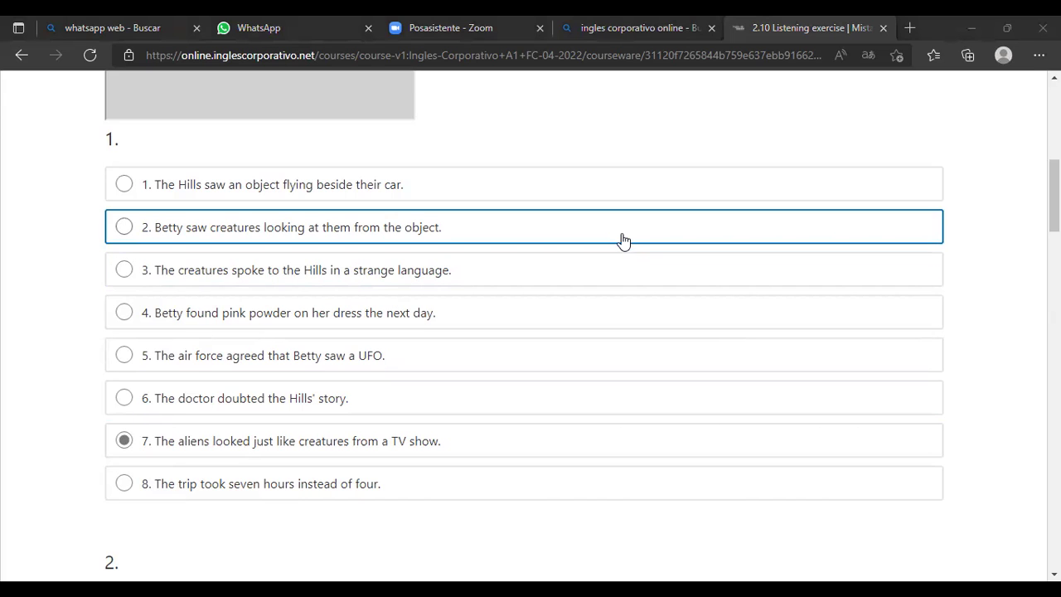
- Review the answer options of question 2 and return to the exercise's audio player
{"action": "scroll", "coordinate": [623, 240], "scroll_direction": "down", "scroll_amount": 2}
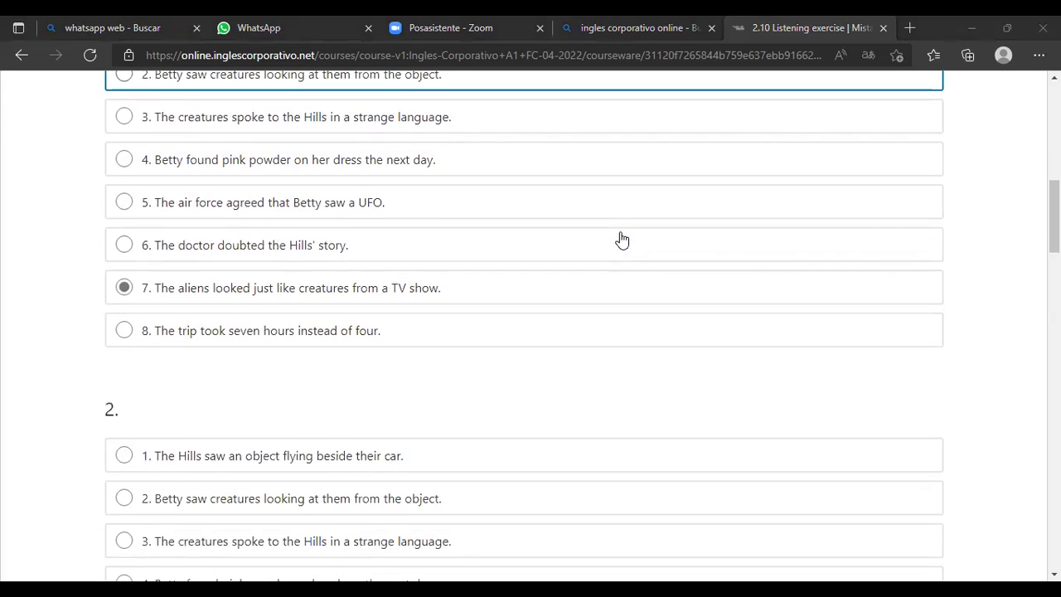
{"action": "scroll", "coordinate": [620, 237], "scroll_direction": "down", "scroll_amount": 2}
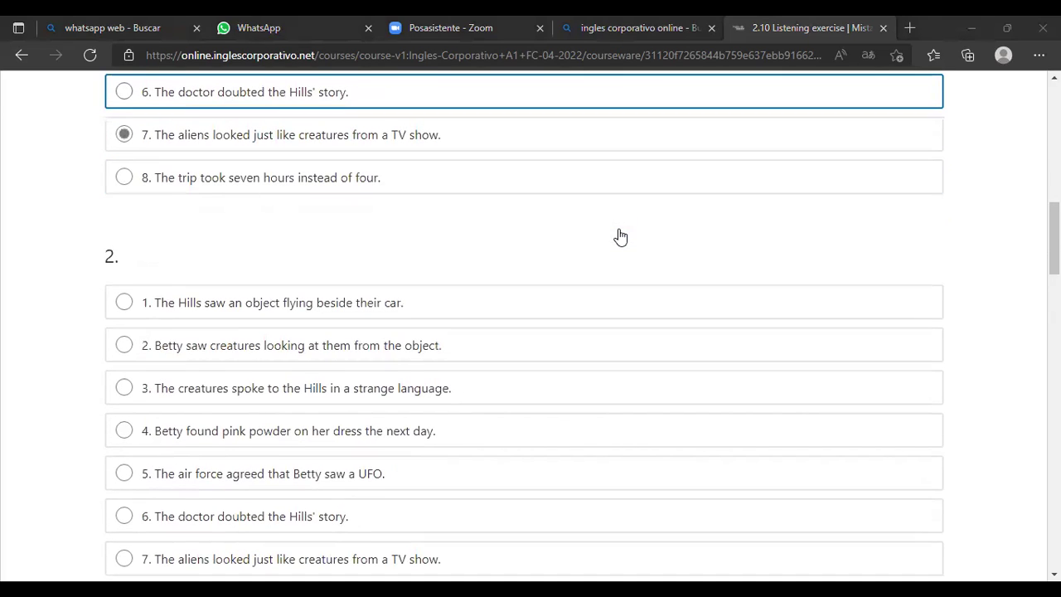
{"action": "scroll", "coordinate": [620, 237], "scroll_direction": "down", "scroll_amount": 1}
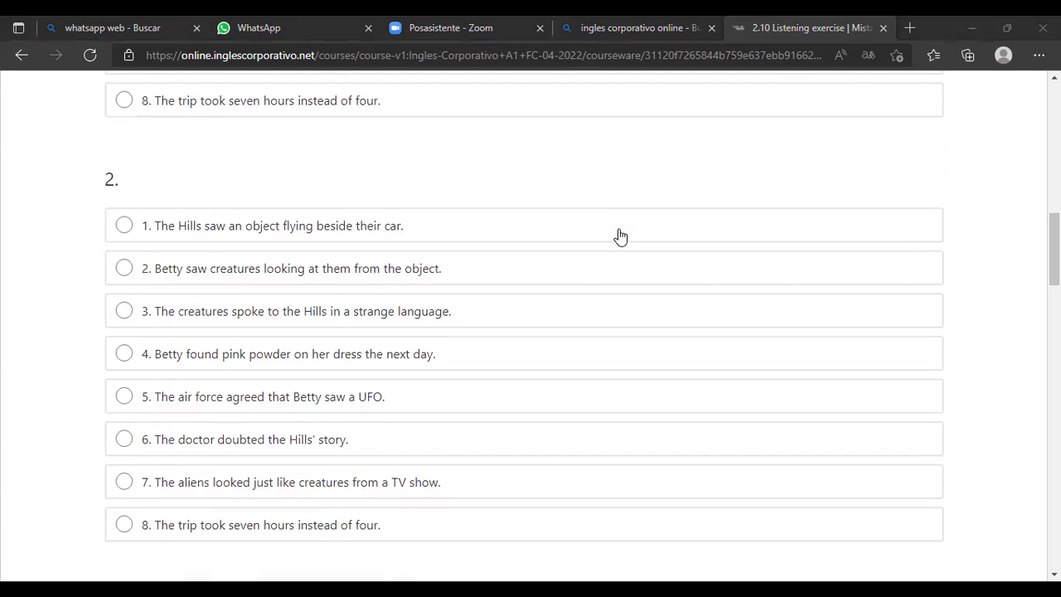
{"action": "scroll", "coordinate": [620, 237], "scroll_direction": "up", "scroll_amount": 8}
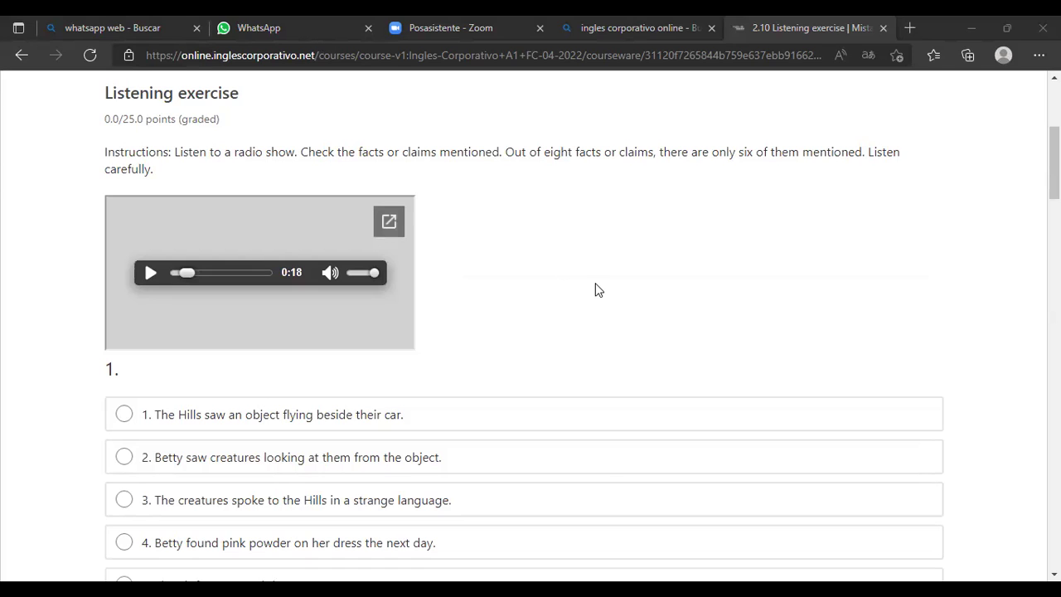
- Answer question 1 with option 1 (object flying beside the Hills' car) and question 2 with option 2 (creatures looking from the object)
{"action": "left_click", "coordinate": [125, 418]}
{"action": "scroll", "coordinate": [232, 397], "scroll_direction": "down", "scroll_amount": 3}
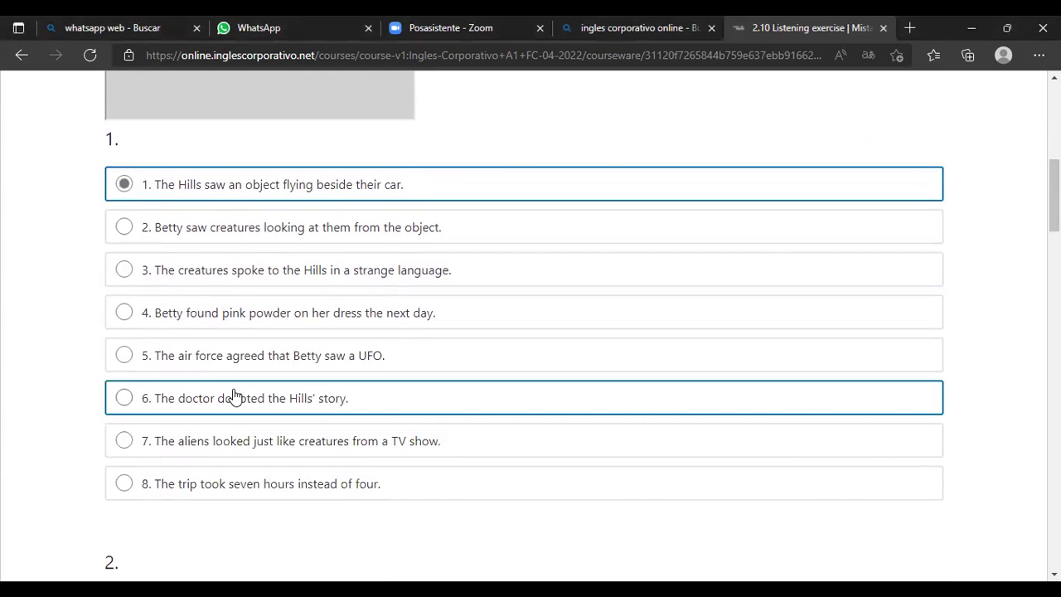
{"action": "scroll", "coordinate": [235, 388], "scroll_direction": "down", "scroll_amount": 1}
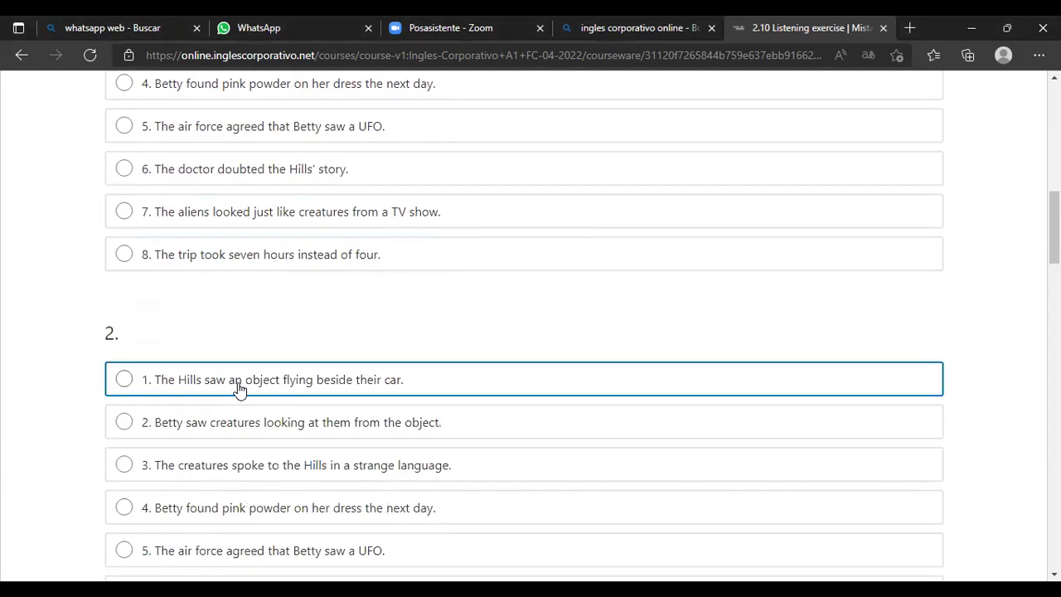
{"action": "scroll", "coordinate": [239, 390], "scroll_direction": "down", "scroll_amount": 1}
{"action": "scroll", "coordinate": [239, 390], "scroll_direction": "down", "scroll_amount": 1}
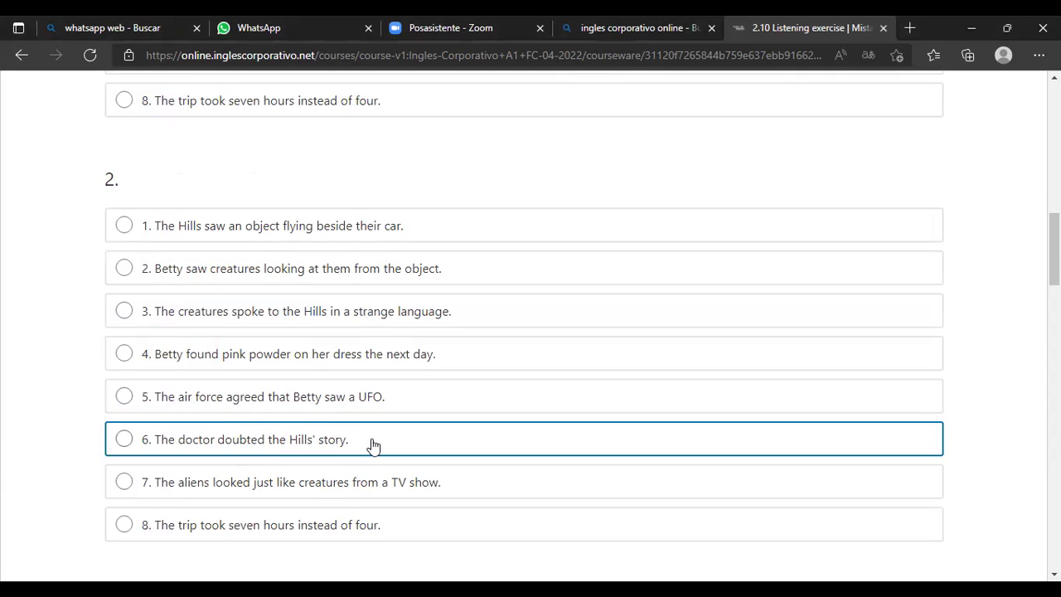
{"action": "left_click", "coordinate": [181, 273]}
- Answer question 3 with option 4 (pink powder on Betty's dress) and question 4 with option 6 (doctor doubted the Hills' story)
{"action": "scroll", "coordinate": [230, 292], "scroll_direction": "down", "scroll_amount": 5}
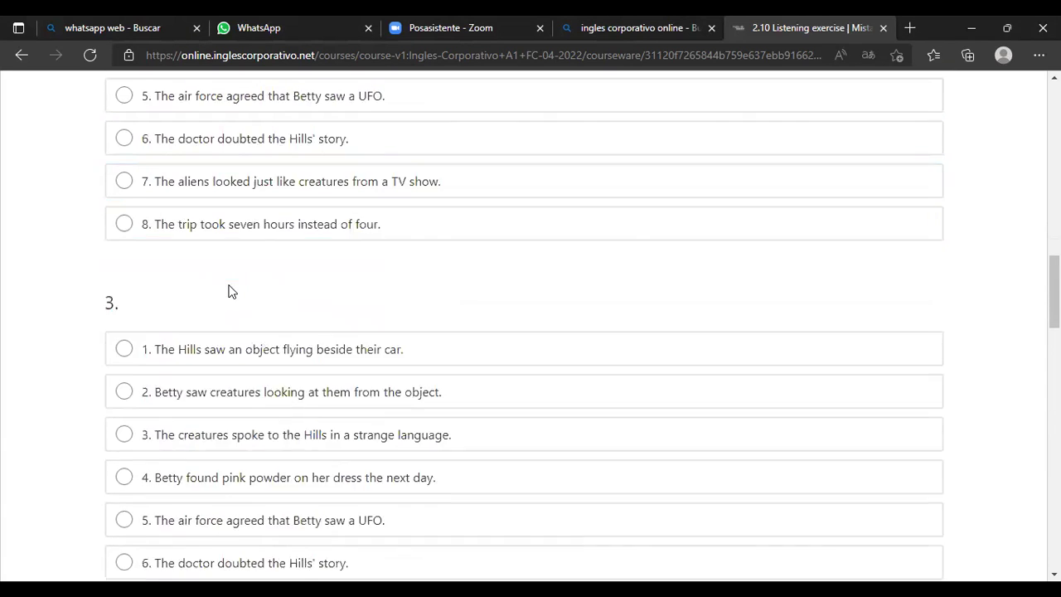
{"action": "scroll", "coordinate": [230, 292], "scroll_direction": "down", "scroll_amount": 2}
{"action": "scroll", "coordinate": [229, 292], "scroll_direction": "up", "scroll_amount": 1}
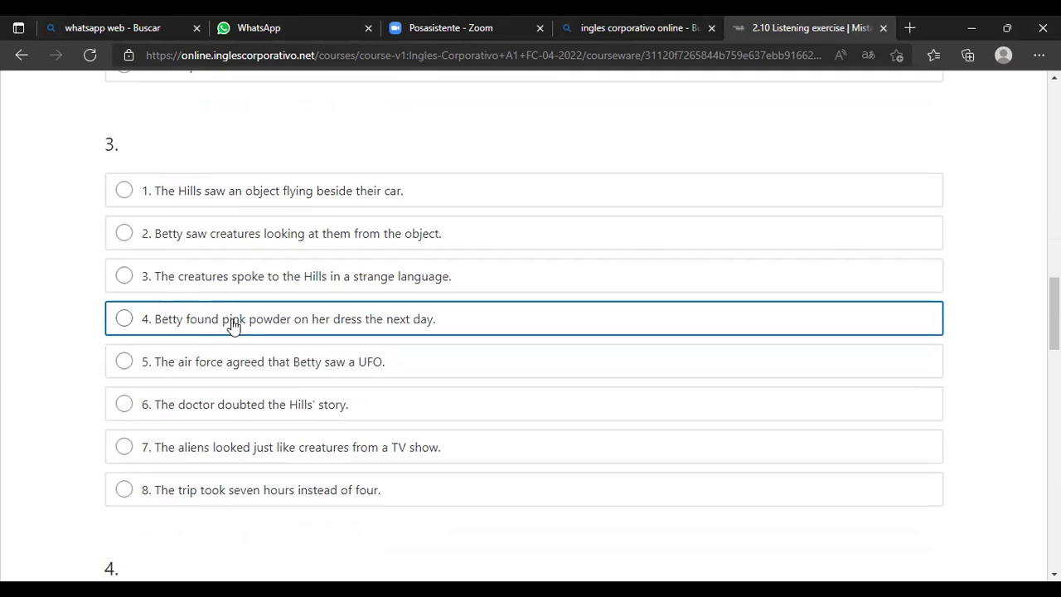
{"action": "left_click", "coordinate": [233, 325]}
{"action": "scroll", "coordinate": [233, 325], "scroll_direction": "down", "scroll_amount": 5}
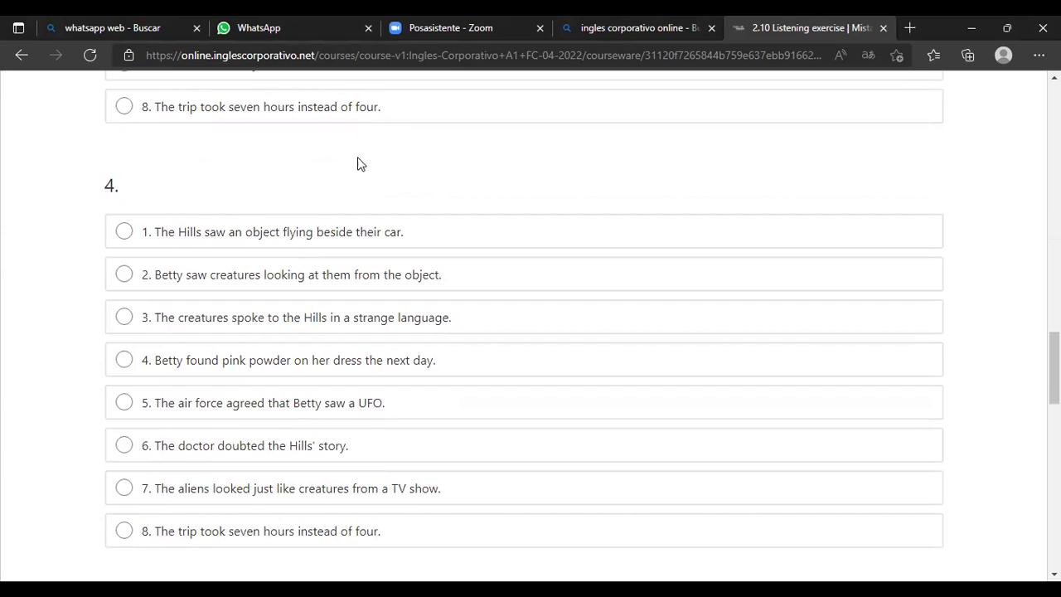
{"action": "left_click", "coordinate": [315, 450]}
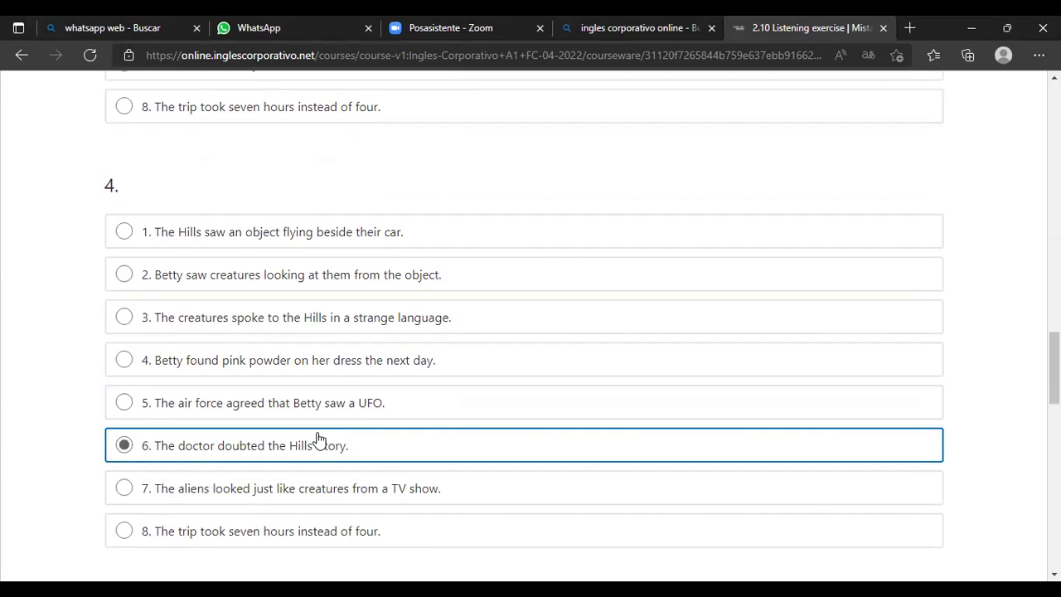
- Check the answer to question 4 and answer question 5 with option 7, "The aliens looked just like creatures from a TV show."
{"action": "scroll", "coordinate": [421, 282], "scroll_direction": "up", "scroll_amount": 3}
{"action": "scroll", "coordinate": [421, 282], "scroll_direction": "down", "scroll_amount": 3}
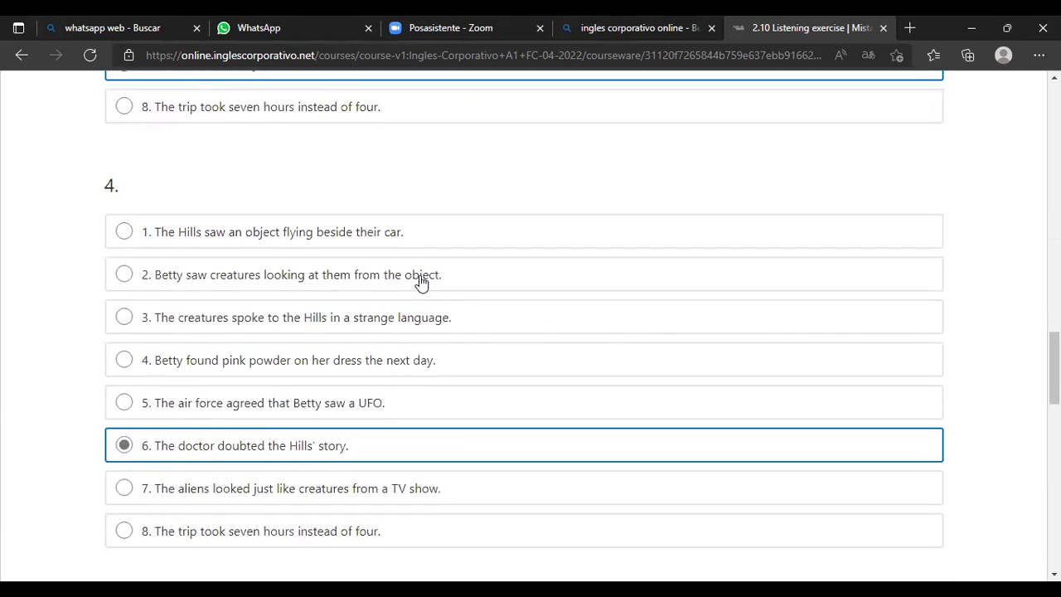
{"action": "scroll", "coordinate": [421, 282], "scroll_direction": "down", "scroll_amount": 6}
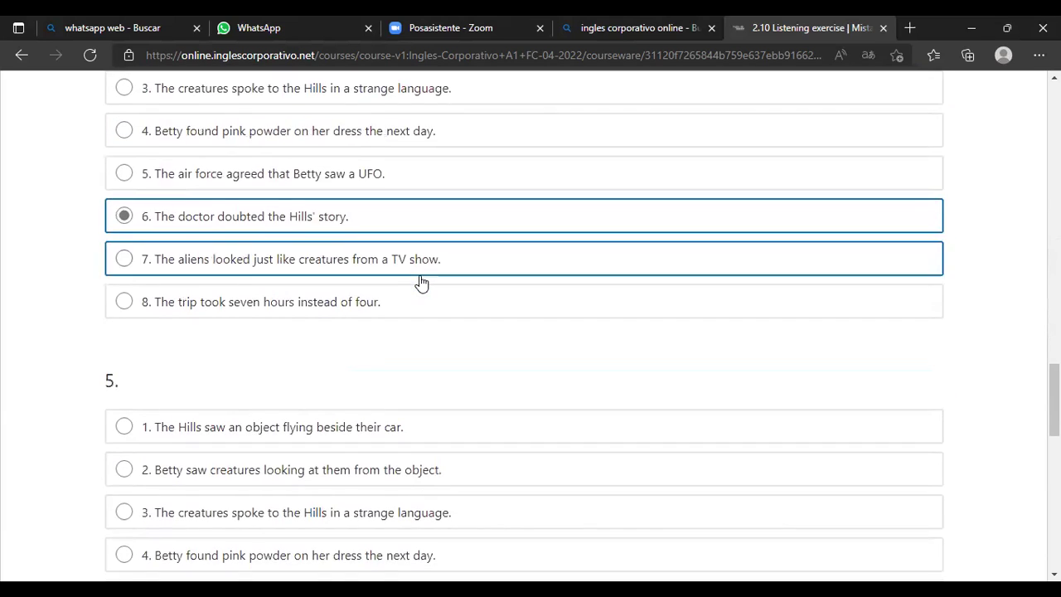
{"action": "scroll", "coordinate": [422, 272], "scroll_direction": "down", "scroll_amount": 1}
{"action": "scroll", "coordinate": [422, 270], "scroll_direction": "up", "scroll_amount": 1}
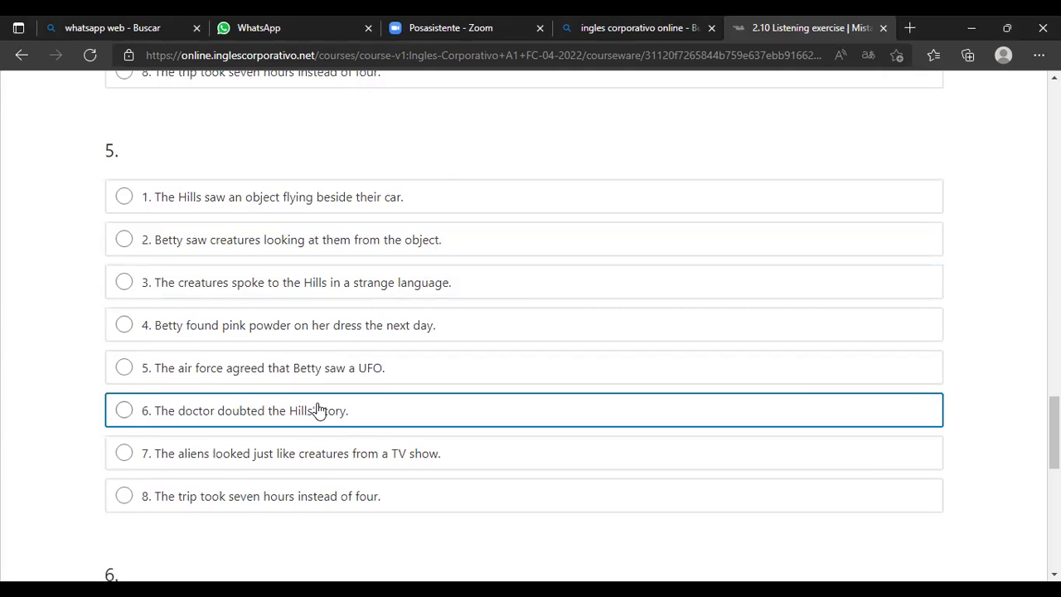
{"action": "scroll", "coordinate": [325, 398], "scroll_direction": "up", "scroll_amount": 2}
{"action": "scroll", "coordinate": [335, 377], "scroll_direction": "down", "scroll_amount": 3}
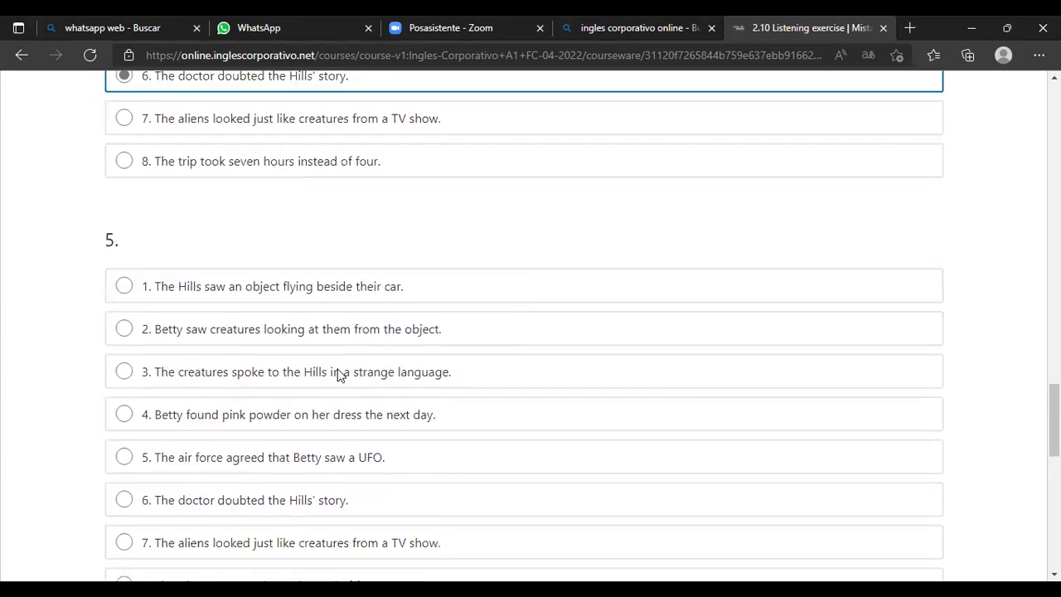
{"action": "scroll", "coordinate": [332, 309], "scroll_direction": "up", "scroll_amount": 1}
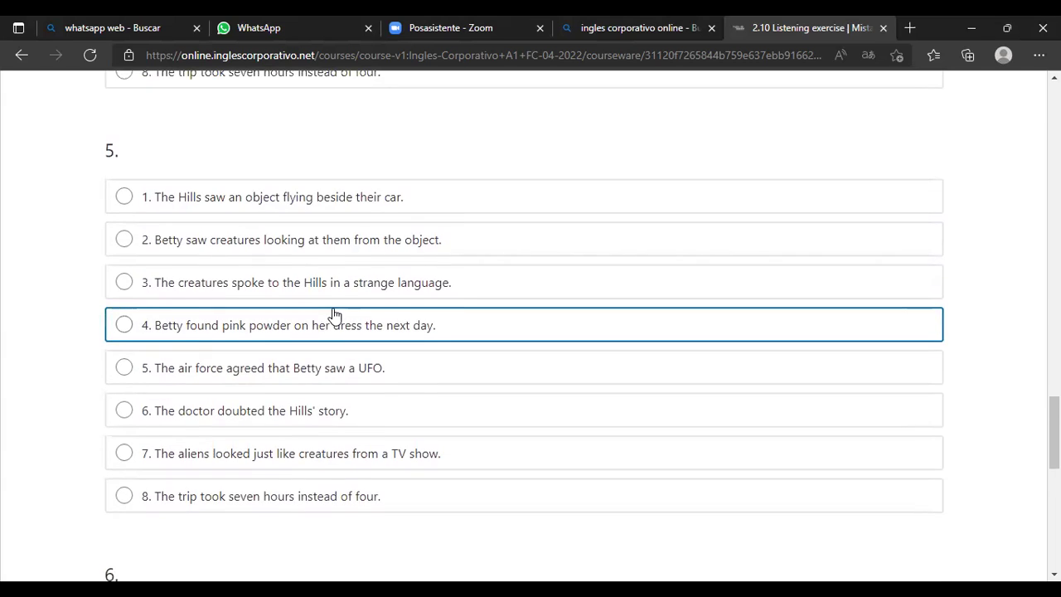
{"action": "scroll", "coordinate": [333, 311], "scroll_direction": "up", "scroll_amount": 2}
{"action": "scroll", "coordinate": [337, 315], "scroll_direction": "down", "scroll_amount": 2}
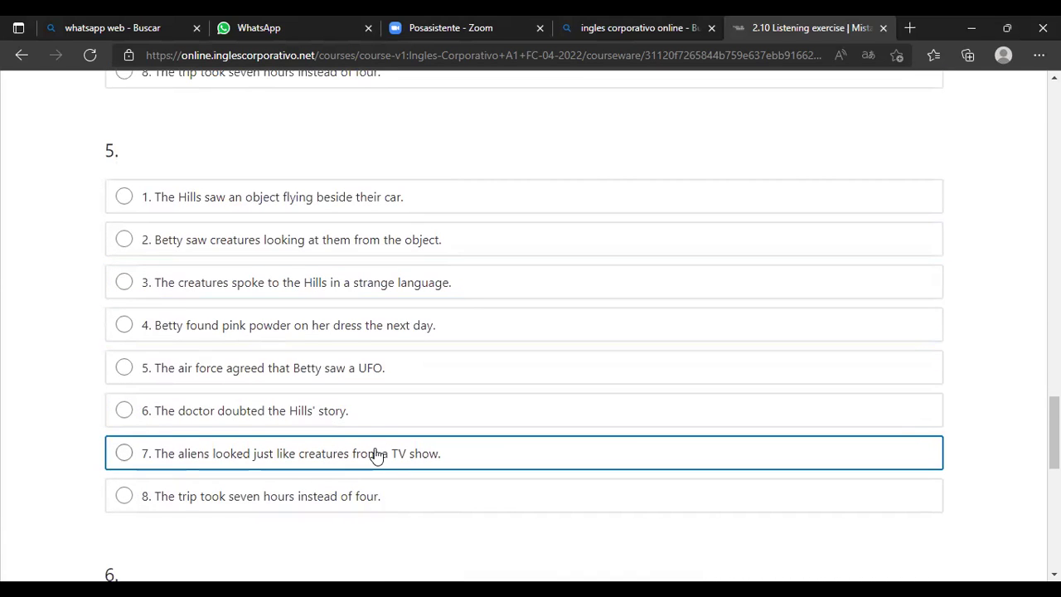
{"action": "left_click", "coordinate": [375, 456]}
- Answer question 6 with option 8, "The trip took seven hours instead of four," and submit the exercise
{"action": "scroll", "coordinate": [431, 348], "scroll_direction": "down", "scroll_amount": 3}
{"action": "scroll", "coordinate": [431, 333], "scroll_direction": "down", "scroll_amount": 2}
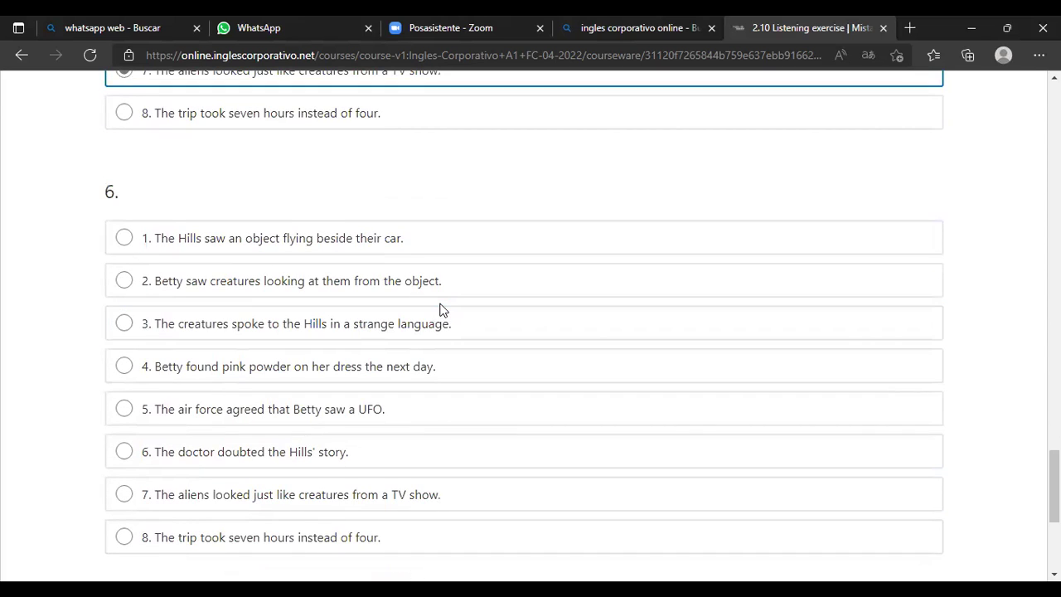
{"action": "scroll", "coordinate": [439, 309], "scroll_direction": "down", "scroll_amount": 1}
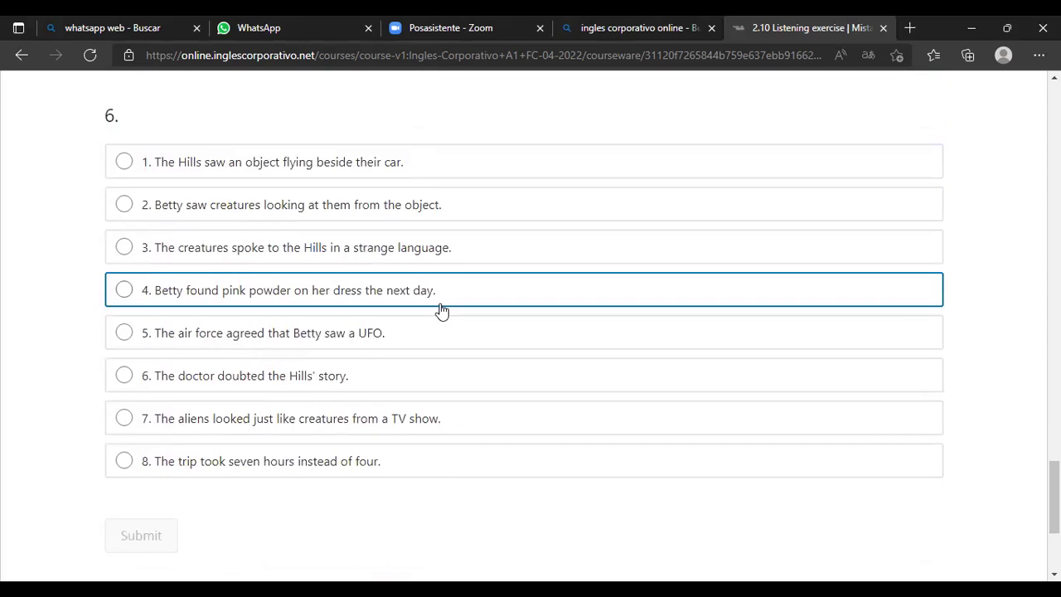
{"action": "left_click", "coordinate": [323, 466]}
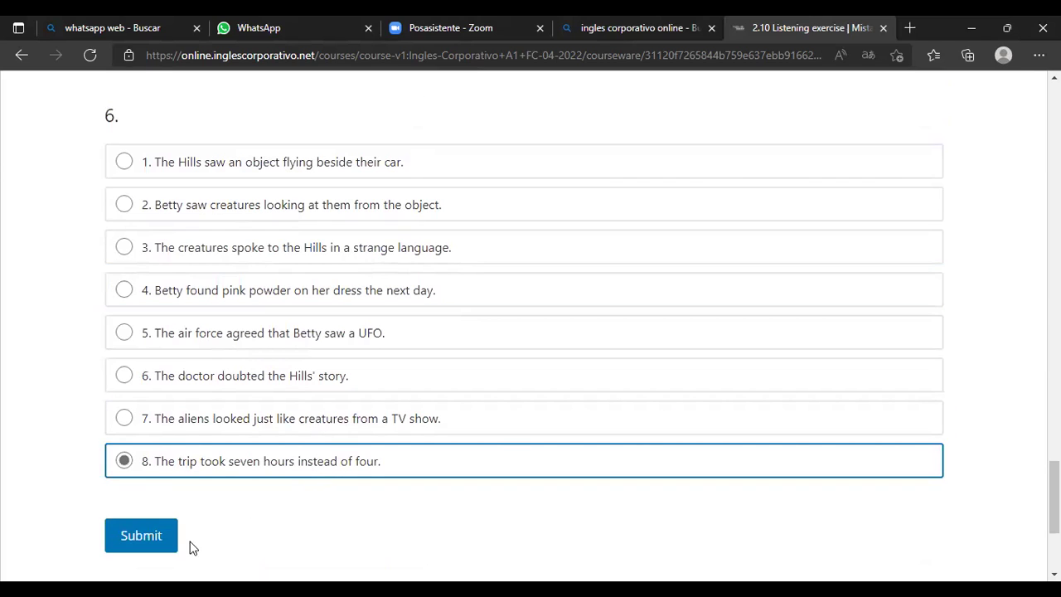
{"action": "left_click", "coordinate": [159, 534]}
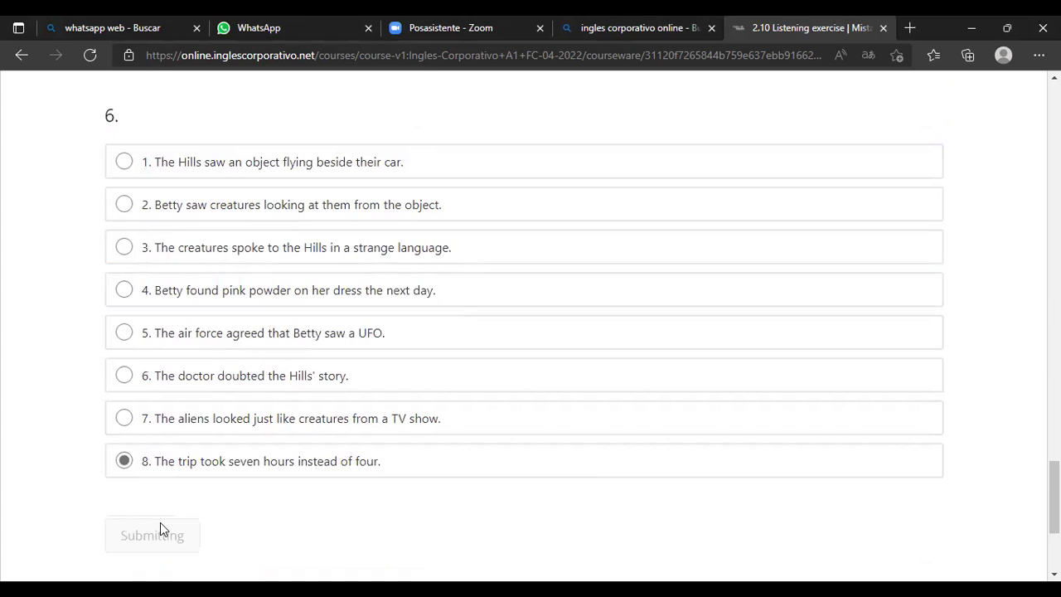
- Review the score and the marking of each submitted answer, from question 6 back up to question 1
{"action": "scroll", "coordinate": [464, 398], "scroll_direction": "down", "scroll_amount": 3}
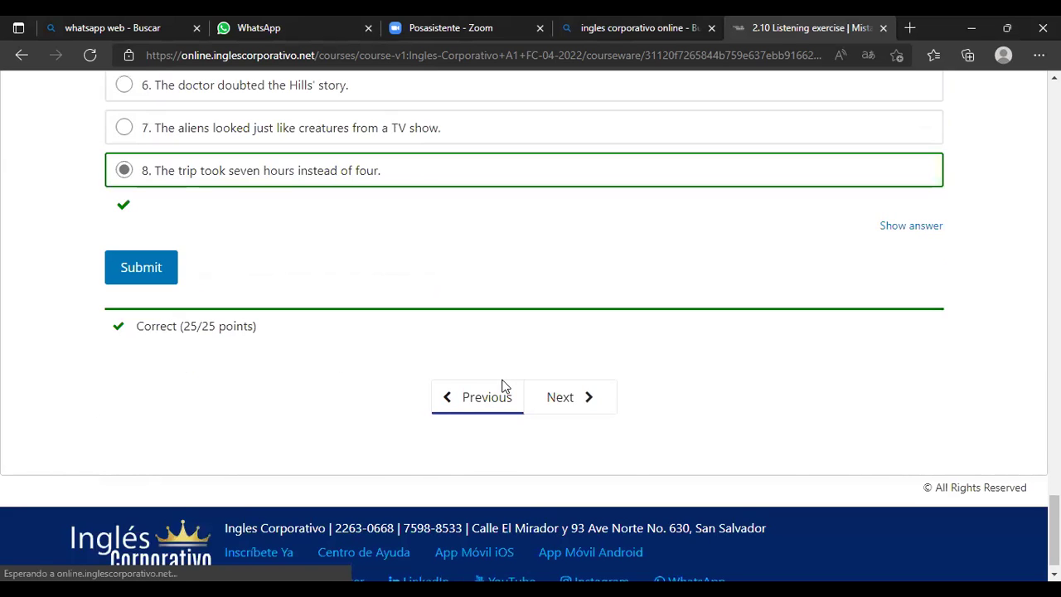
{"action": "scroll", "coordinate": [284, 372], "scroll_direction": "up", "scroll_amount": 1}
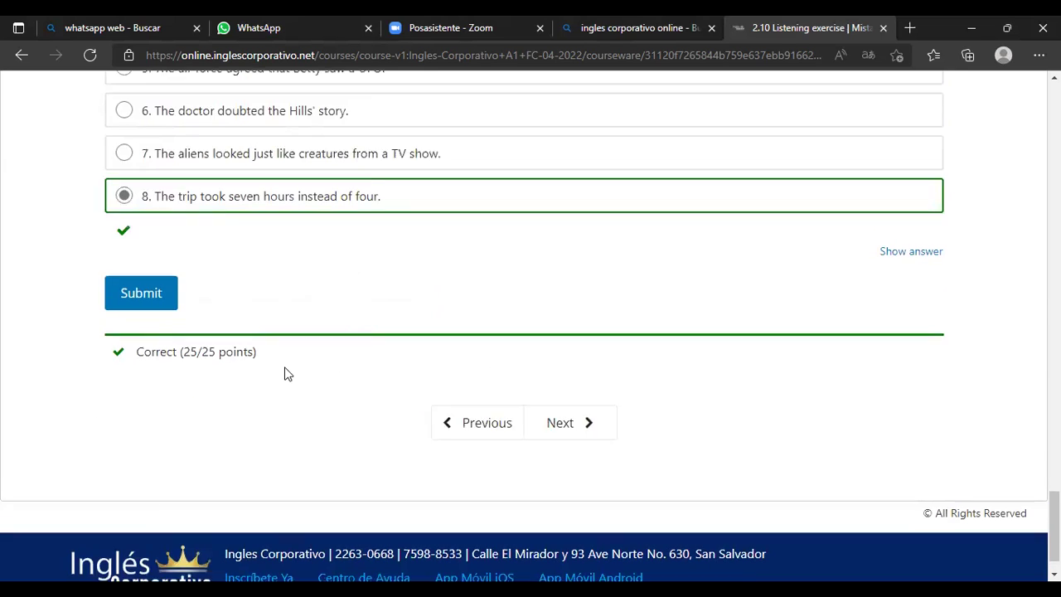
{"action": "scroll", "coordinate": [284, 372], "scroll_direction": "up", "scroll_amount": 4}
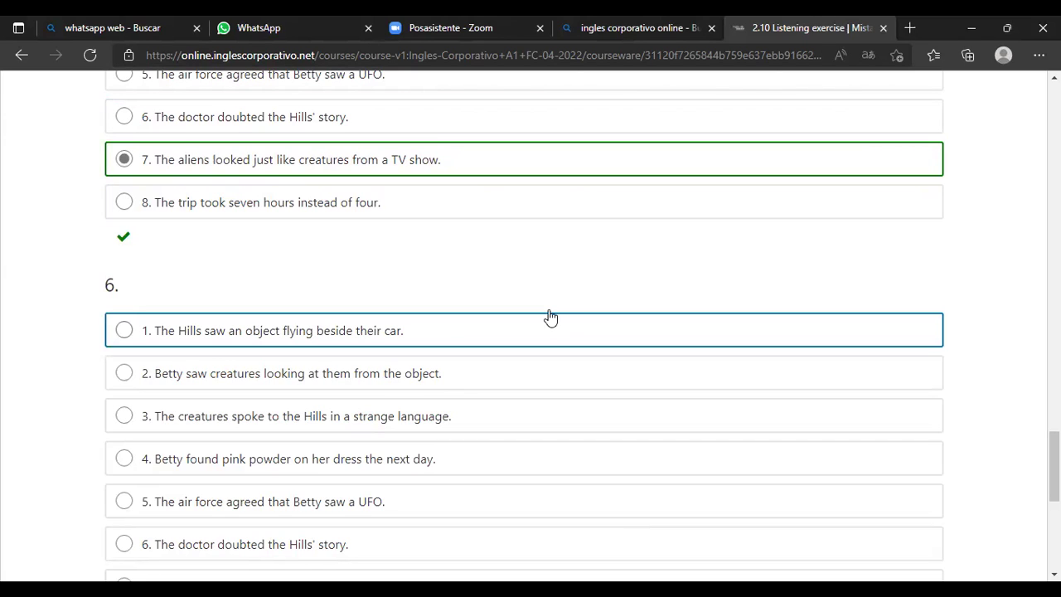
{"action": "scroll", "coordinate": [319, 357], "scroll_direction": "down", "scroll_amount": 3}
{"action": "scroll", "coordinate": [359, 332], "scroll_direction": "up", "scroll_amount": 8}
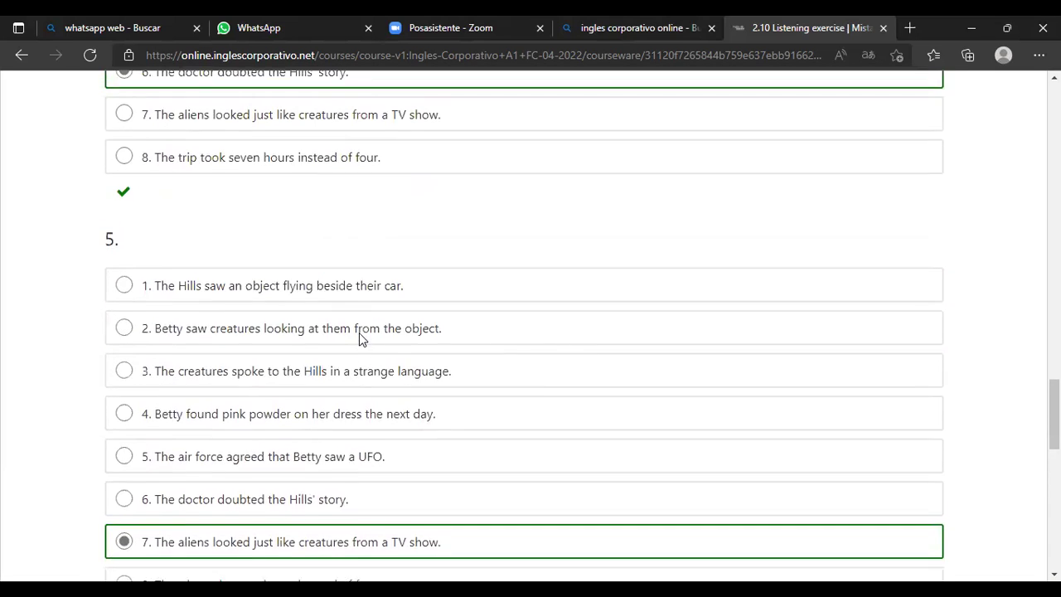
{"action": "scroll", "coordinate": [359, 333], "scroll_direction": "up", "scroll_amount": 4}
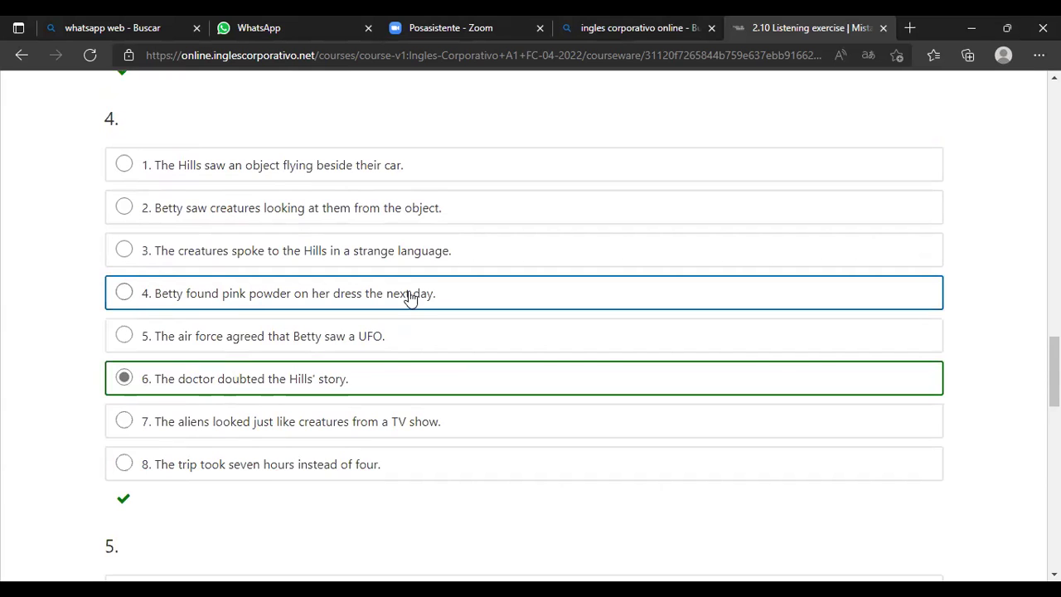
{"action": "scroll", "coordinate": [415, 299], "scroll_direction": "up", "scroll_amount": 3}
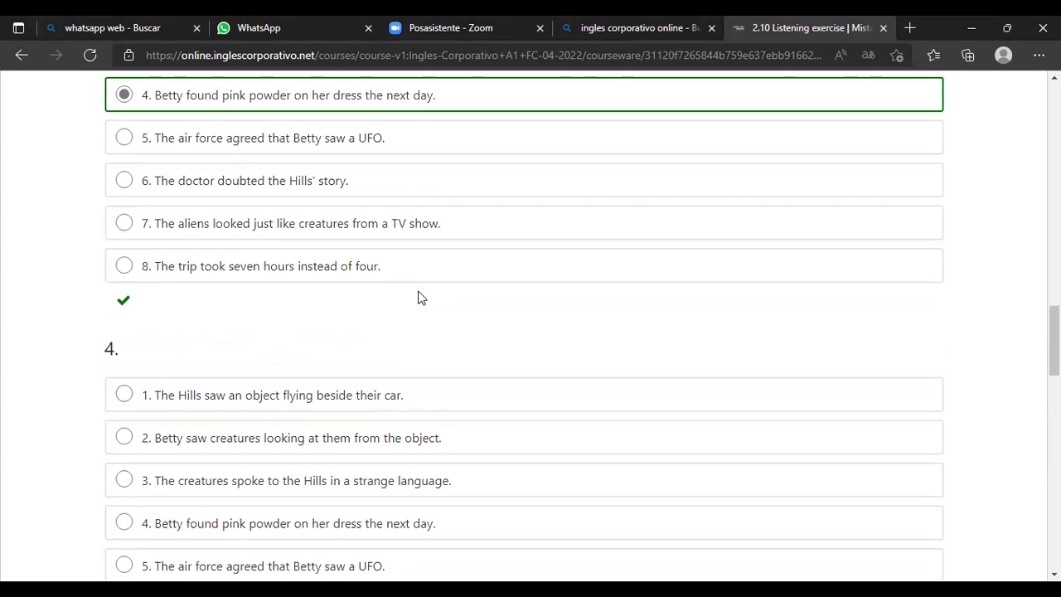
{"action": "scroll", "coordinate": [418, 297], "scroll_direction": "up", "scroll_amount": 4}
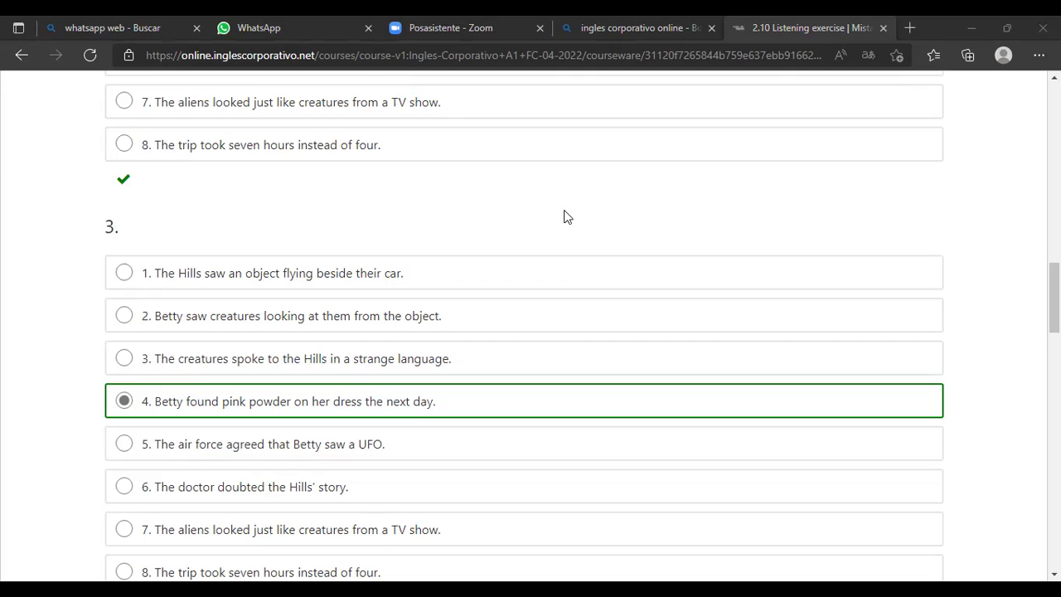
{"action": "scroll", "coordinate": [567, 216], "scroll_direction": "up", "scroll_amount": 6}
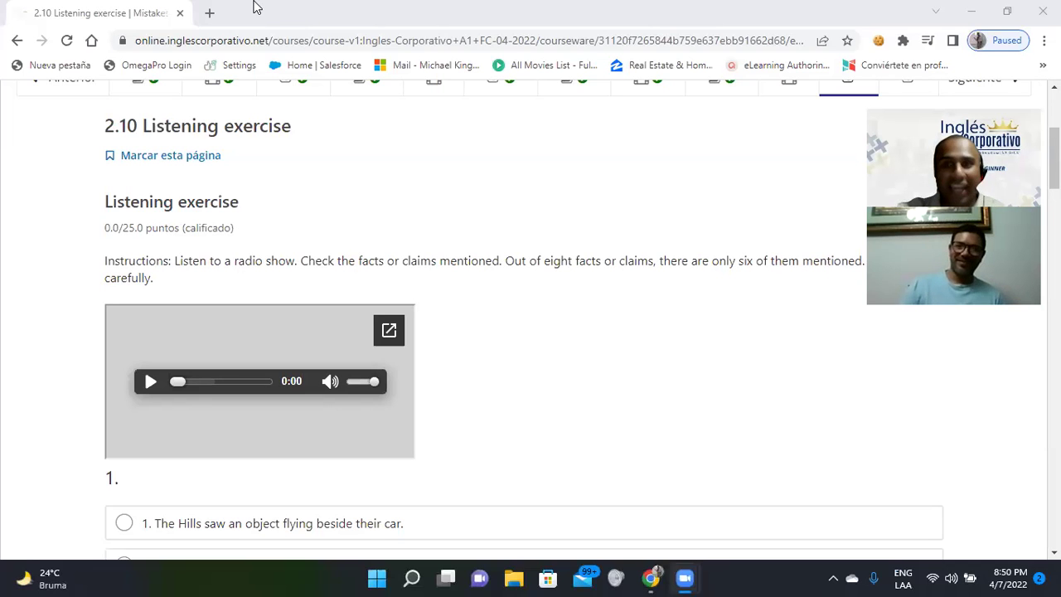
- In the unanswered copy of the exercise, answer question 1 with option 1 (object beside the car) and question 2 with option 2 (creatures looking)
{"action": "scroll", "coordinate": [545, 291], "scroll_direction": "down", "scroll_amount": 4}
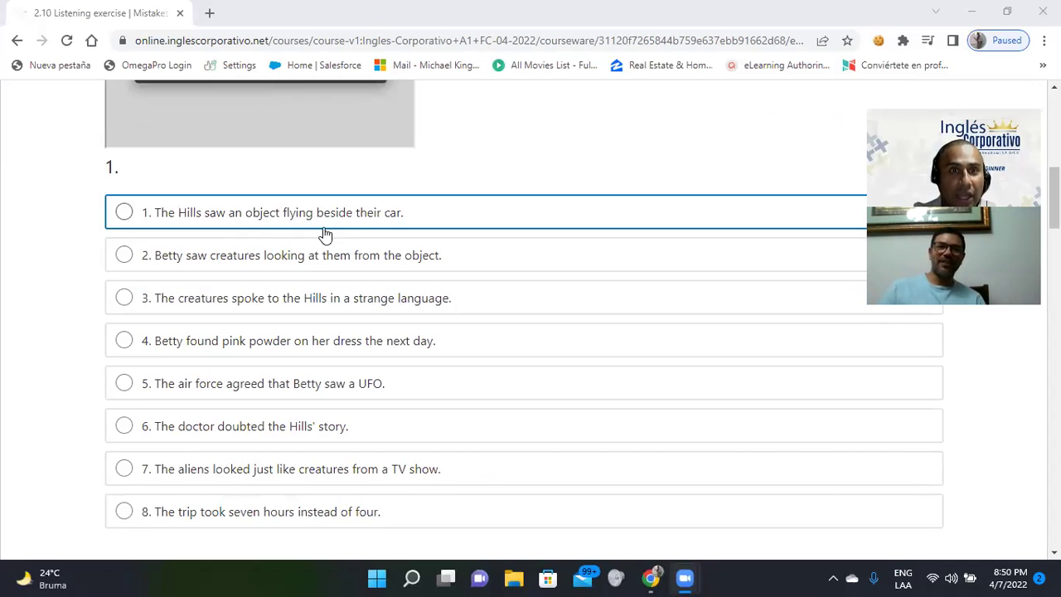
{"action": "left_click", "coordinate": [123, 212]}
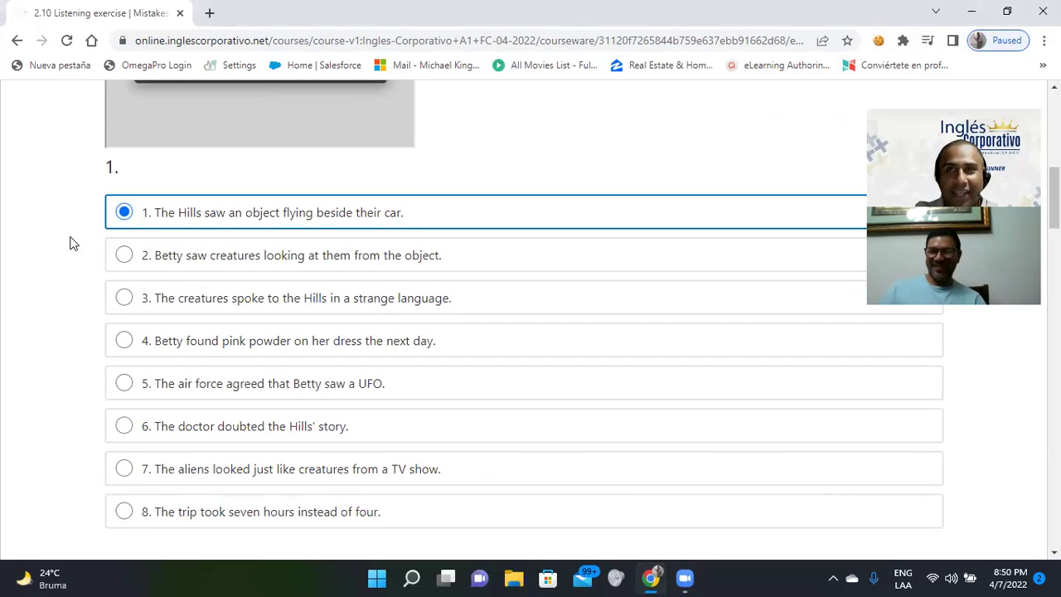
{"action": "scroll", "coordinate": [70, 243], "scroll_direction": "down", "scroll_amount": 5}
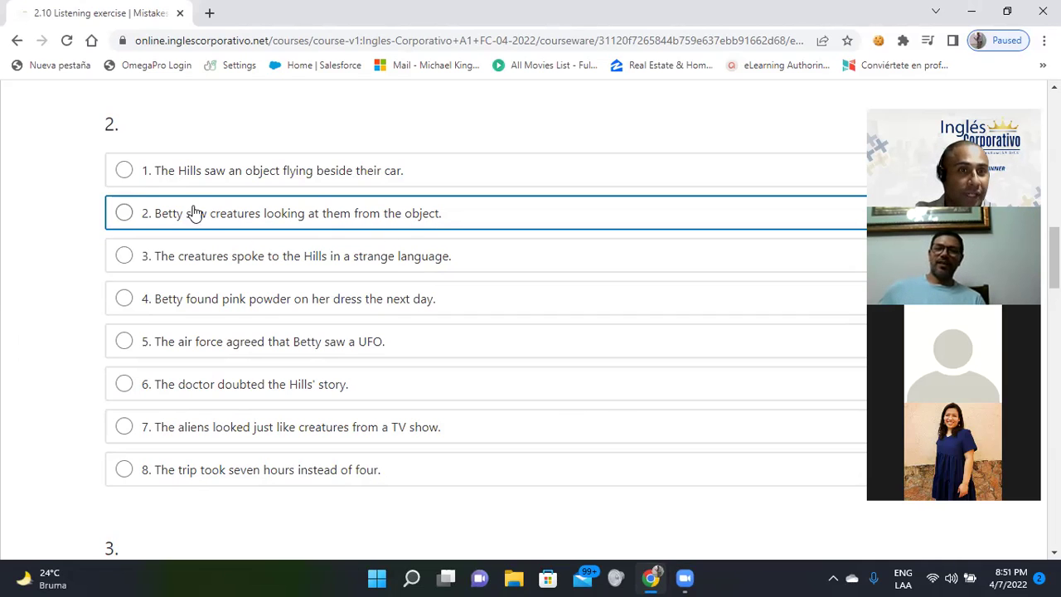
{"action": "left_click", "coordinate": [124, 213]}
- Answer question 3 with option 4, "Betty found pink powder on her dress the next day."
{"action": "scroll", "coordinate": [125, 217], "scroll_direction": "down", "scroll_amount": 3}
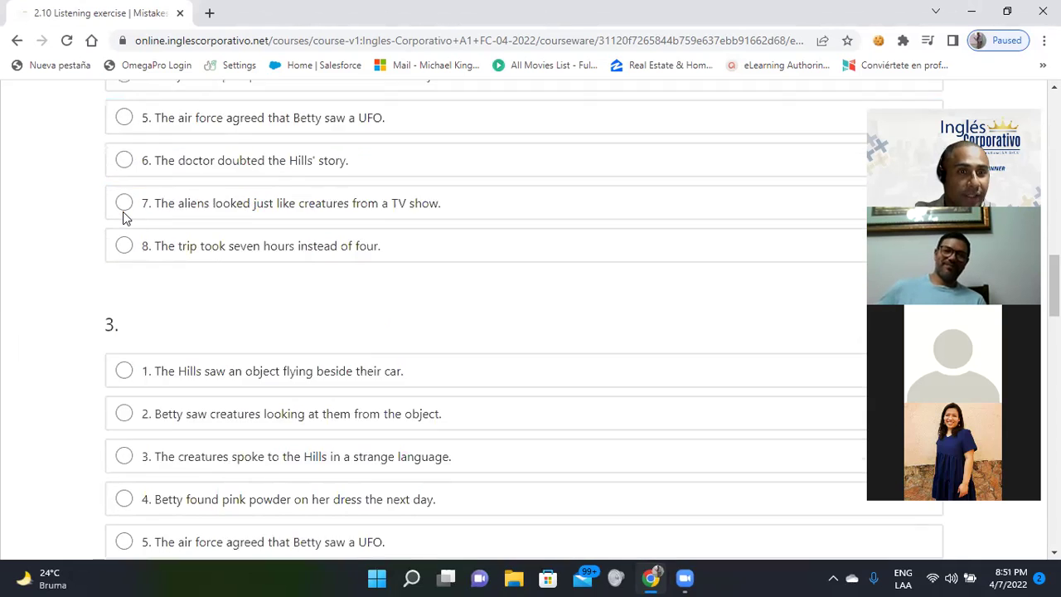
{"action": "scroll", "coordinate": [123, 216], "scroll_direction": "down", "scroll_amount": 2}
{"action": "scroll", "coordinate": [124, 213], "scroll_direction": "down", "scroll_amount": 1}
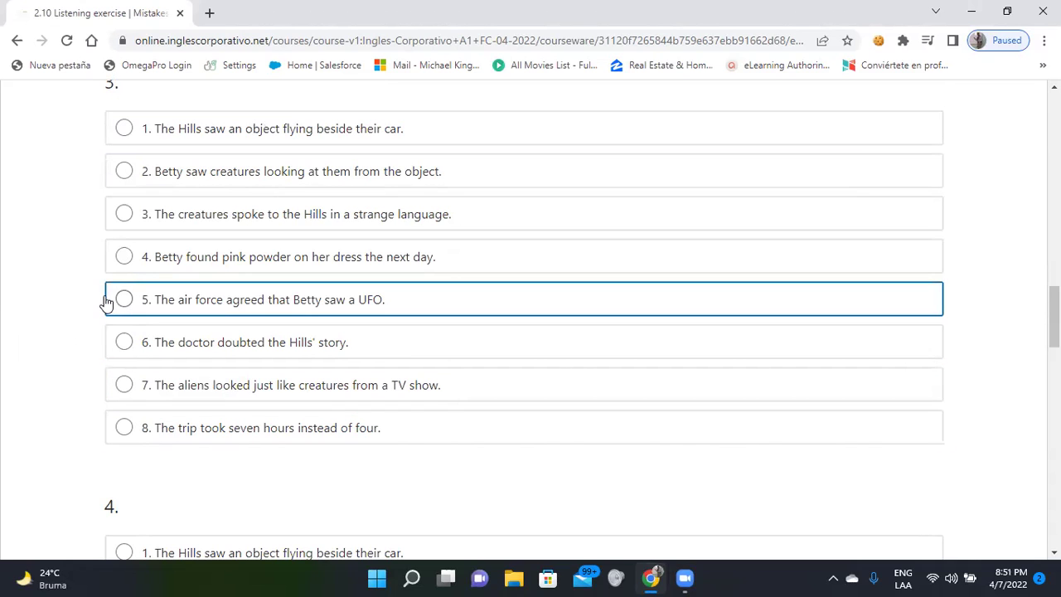
{"action": "scroll", "coordinate": [60, 276], "scroll_direction": "up", "scroll_amount": 1}
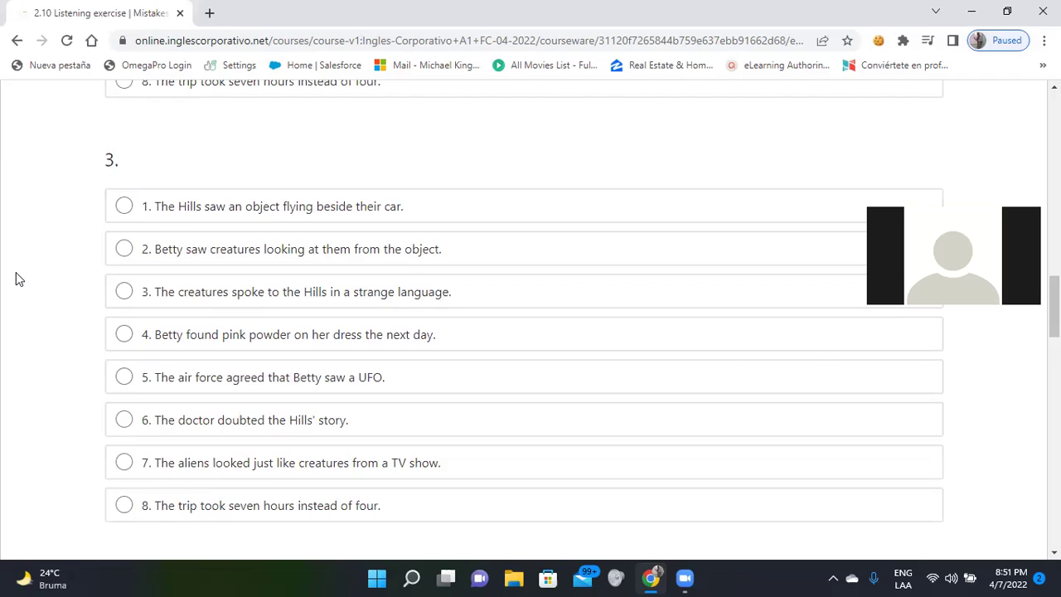
{"action": "left_click", "coordinate": [124, 334]}
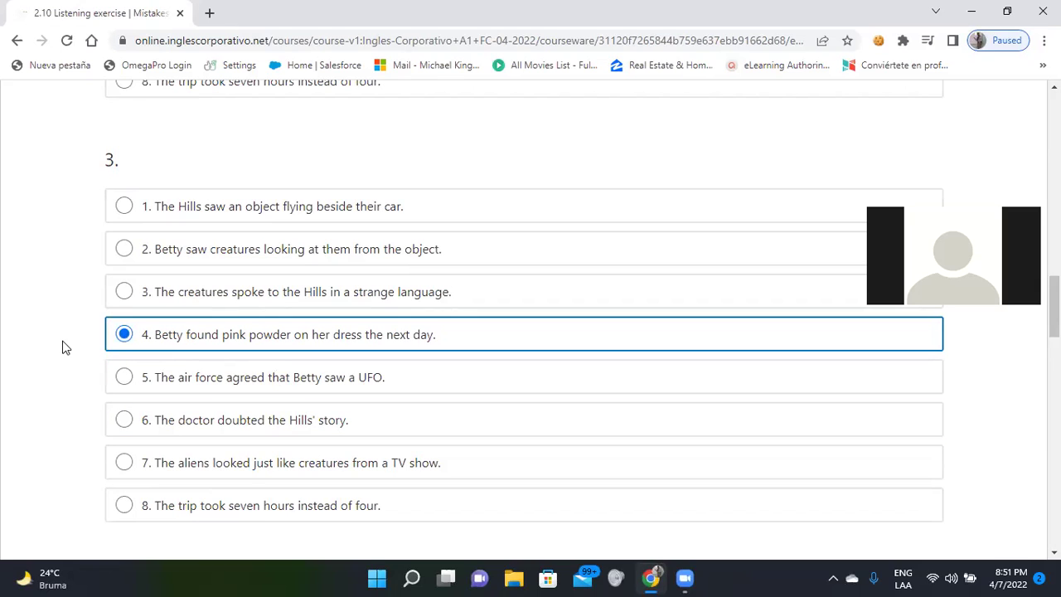
- Answer question 4 with option 6, "The doctor doubted the Hills' story," and continue to question 5
{"action": "scroll", "coordinate": [64, 346], "scroll_direction": "down", "scroll_amount": 5}
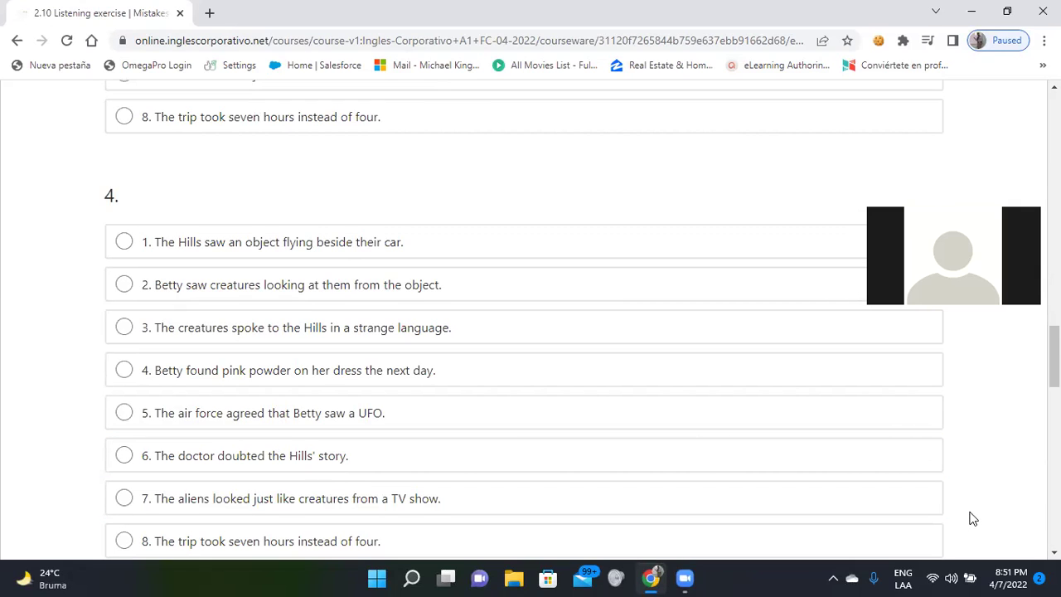
{"action": "scroll", "coordinate": [130, 367], "scroll_direction": "down", "scroll_amount": 1}
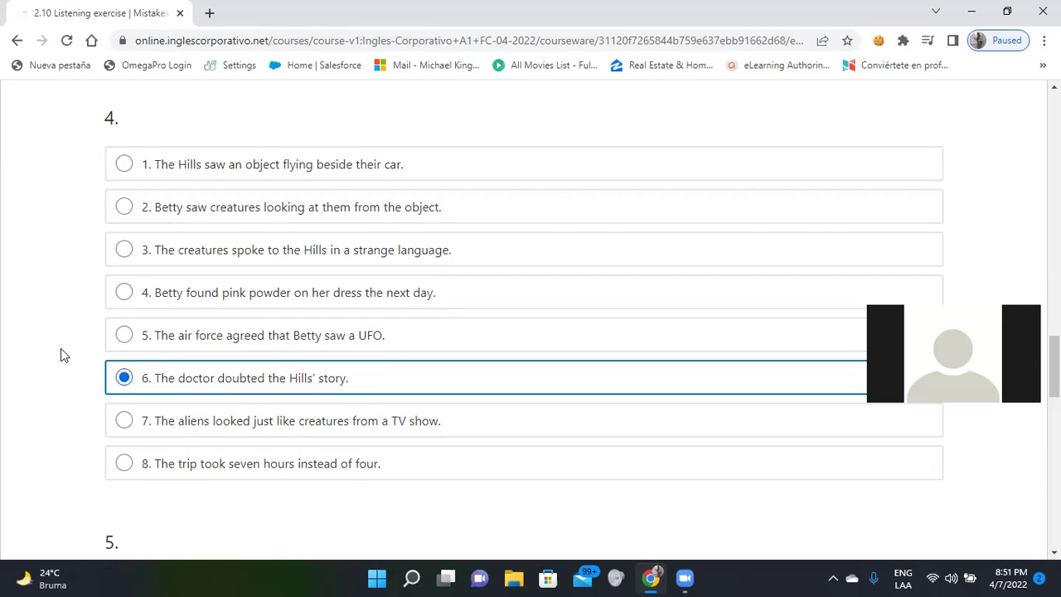
{"action": "scroll", "coordinate": [45, 341], "scroll_direction": "down", "scroll_amount": 2}
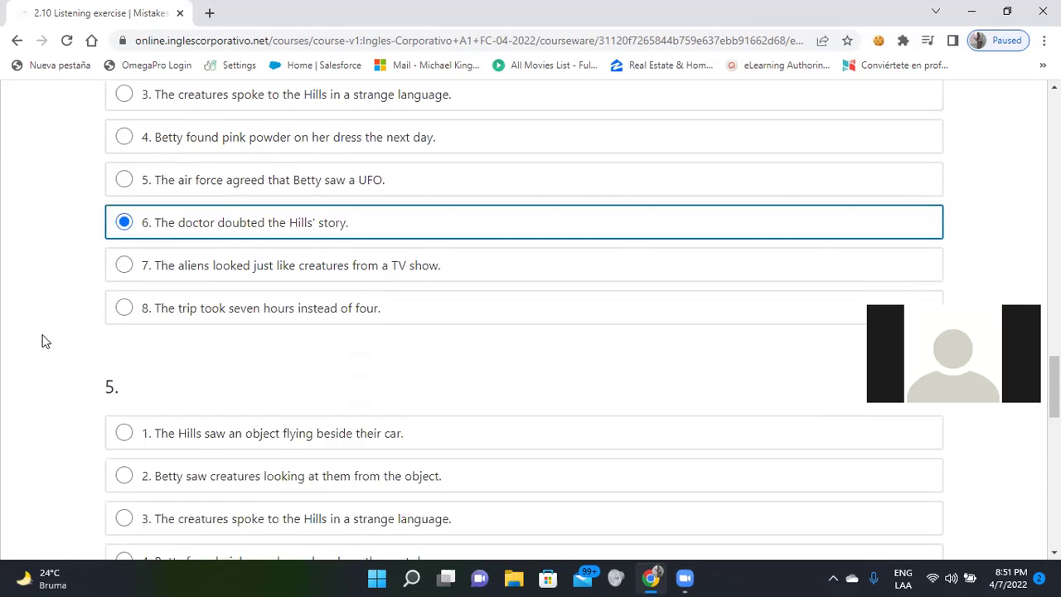
- Answer question 5 with option 7, "The aliens looked just like creatures from a TV show."
{"action": "scroll", "coordinate": [46, 341], "scroll_direction": "down", "scroll_amount": 2}
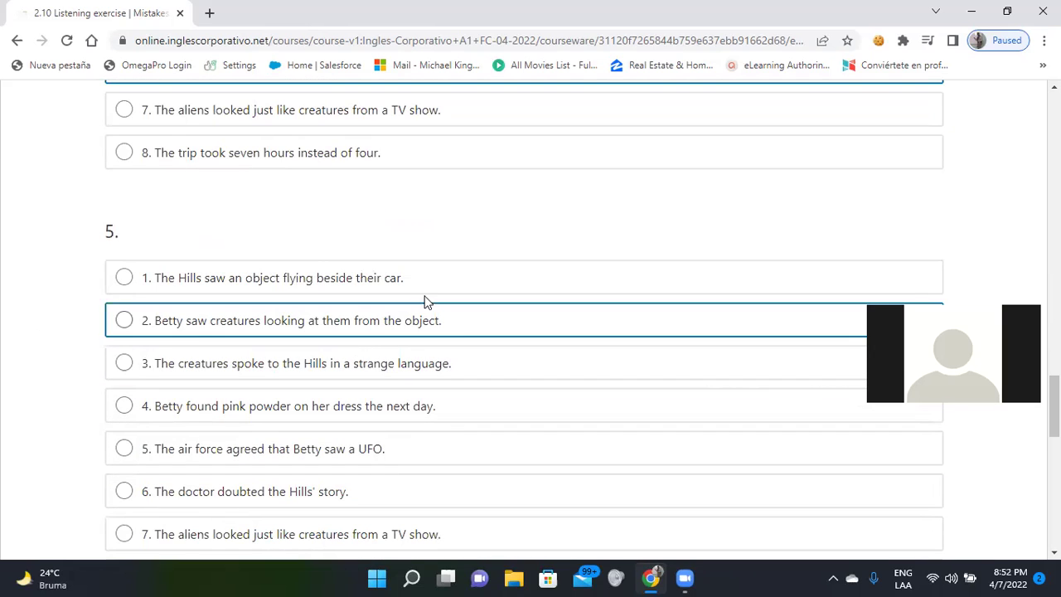
{"action": "scroll", "coordinate": [553, 214], "scroll_direction": "down", "scroll_amount": 2}
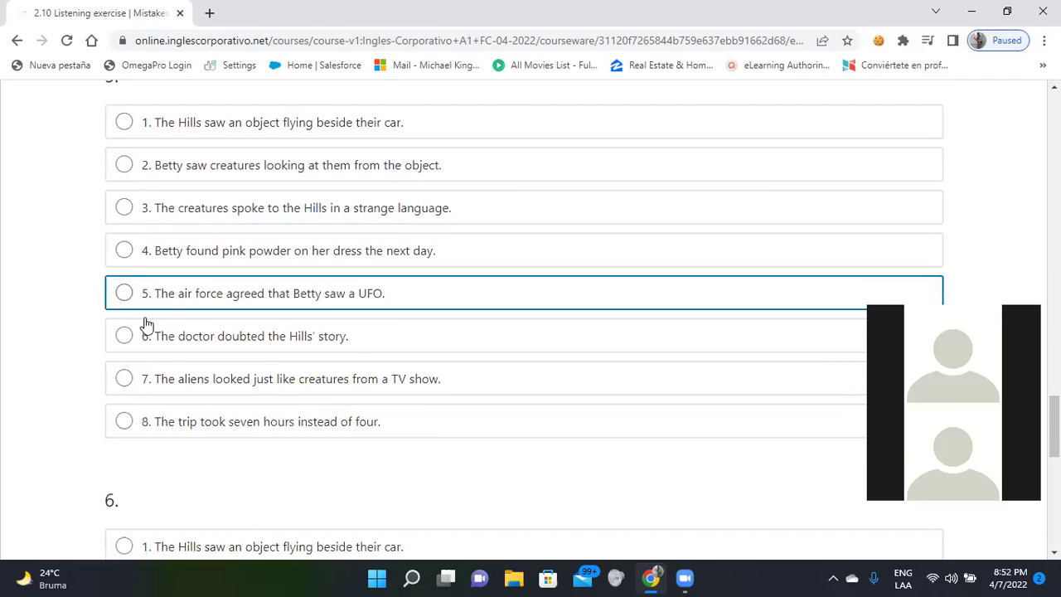
{"action": "left_click", "coordinate": [124, 379]}
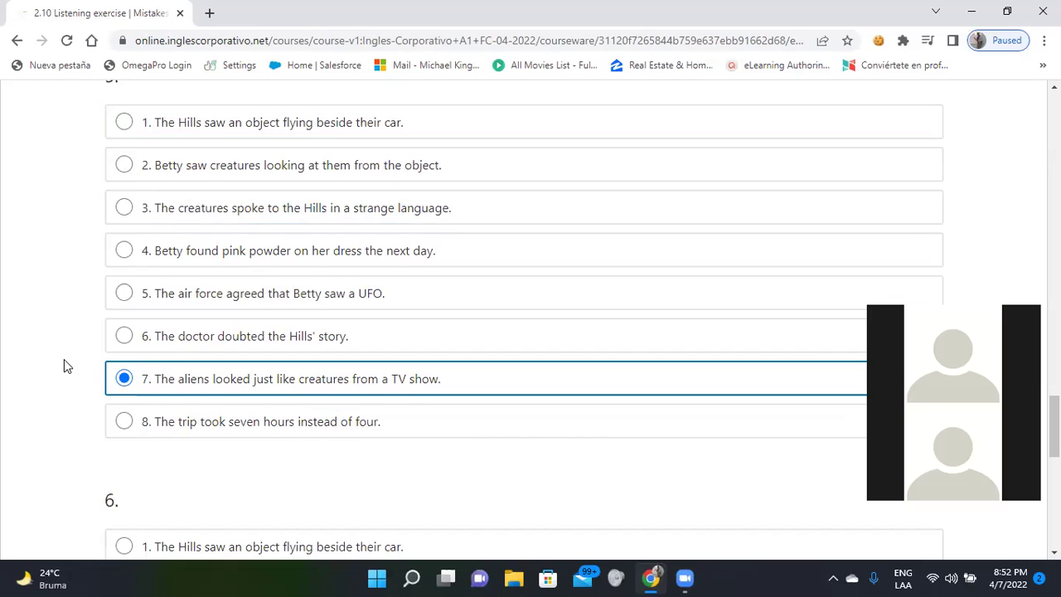
- Answer question 6 with option 8, "The trip took seven hours instead of four," and submit the exercise
{"action": "scroll", "coordinate": [63, 361], "scroll_direction": "down", "scroll_amount": 4}
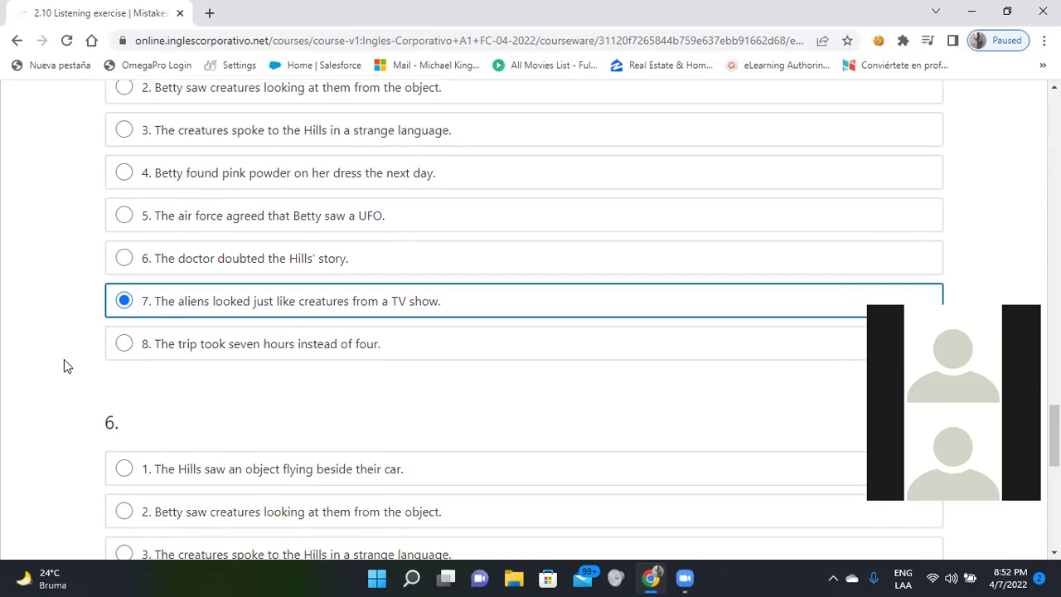
{"action": "scroll", "coordinate": [64, 366], "scroll_direction": "down", "scroll_amount": 1}
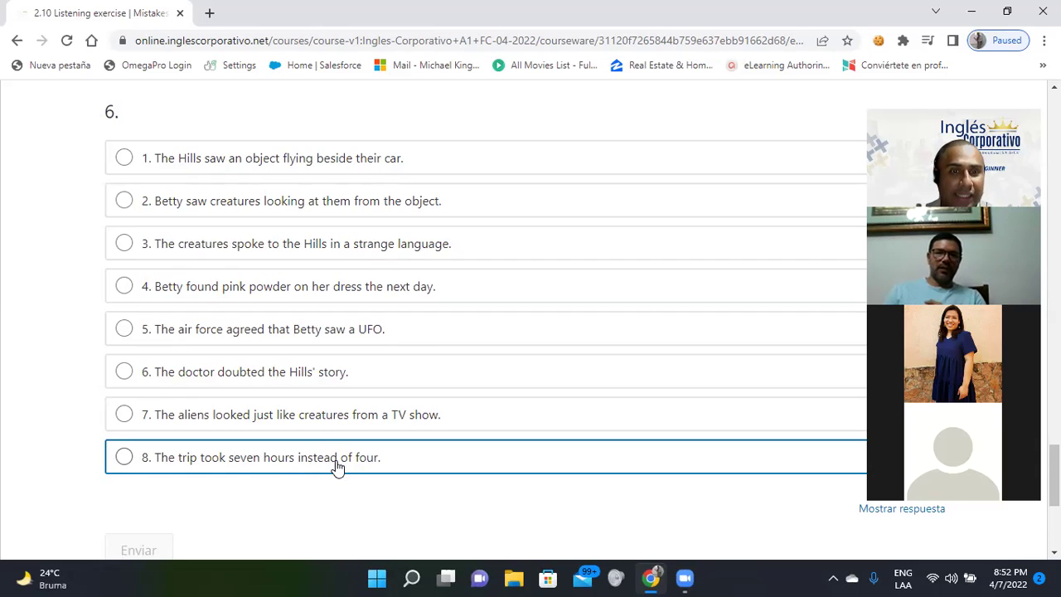
{"action": "left_click", "coordinate": [124, 458]}
{"action": "scroll", "coordinate": [270, 431], "scroll_direction": "down", "scroll_amount": 1}
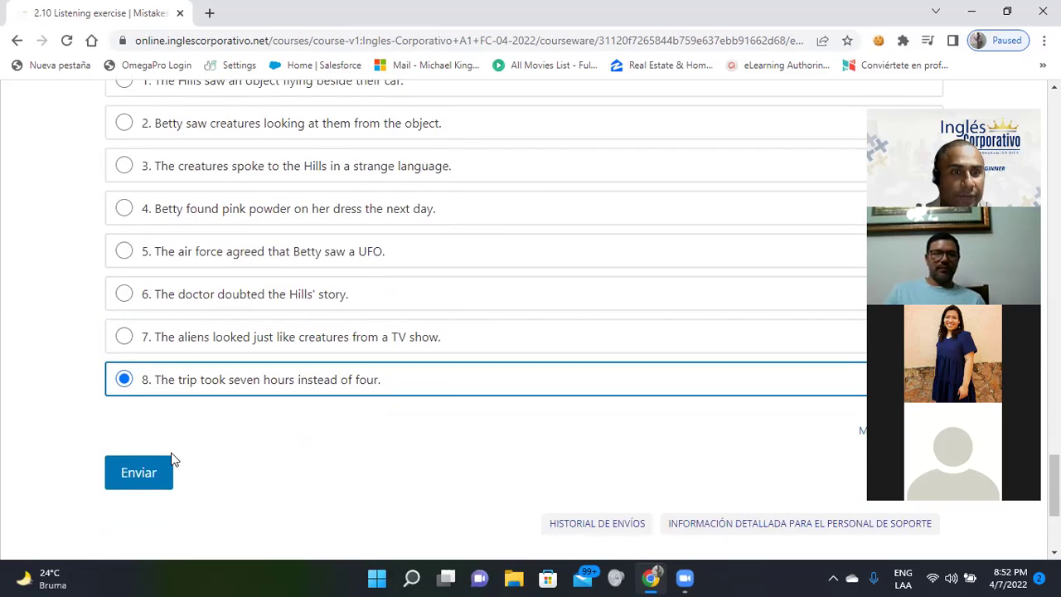
{"action": "left_click", "coordinate": [130, 475]}
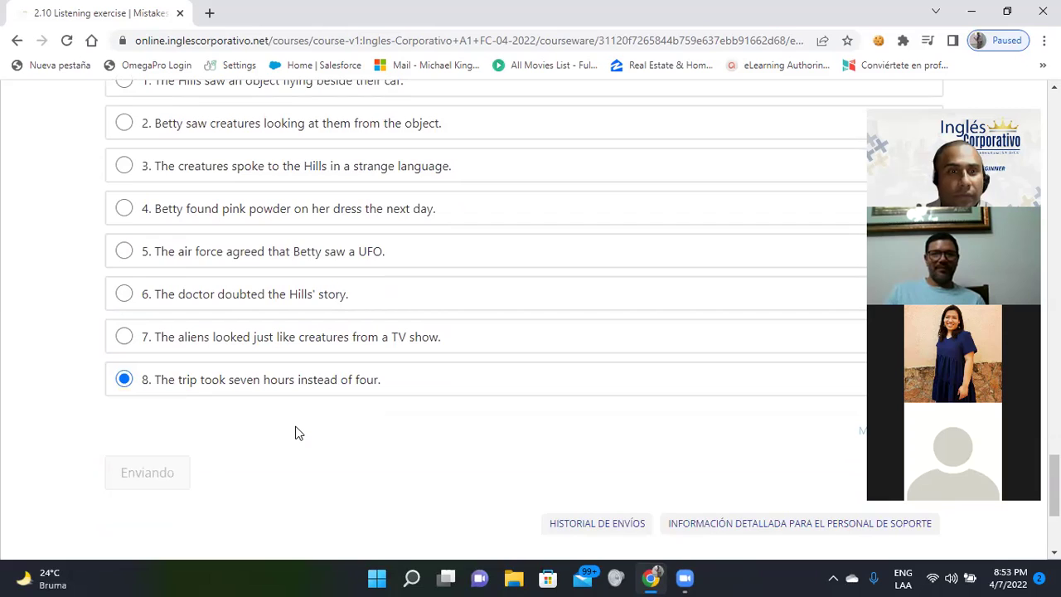
- Review the marking of all six submitted answers up to question 1, and check the score at the end of the exercise
{"action": "scroll", "coordinate": [298, 433], "scroll_direction": "up", "scroll_amount": 7}
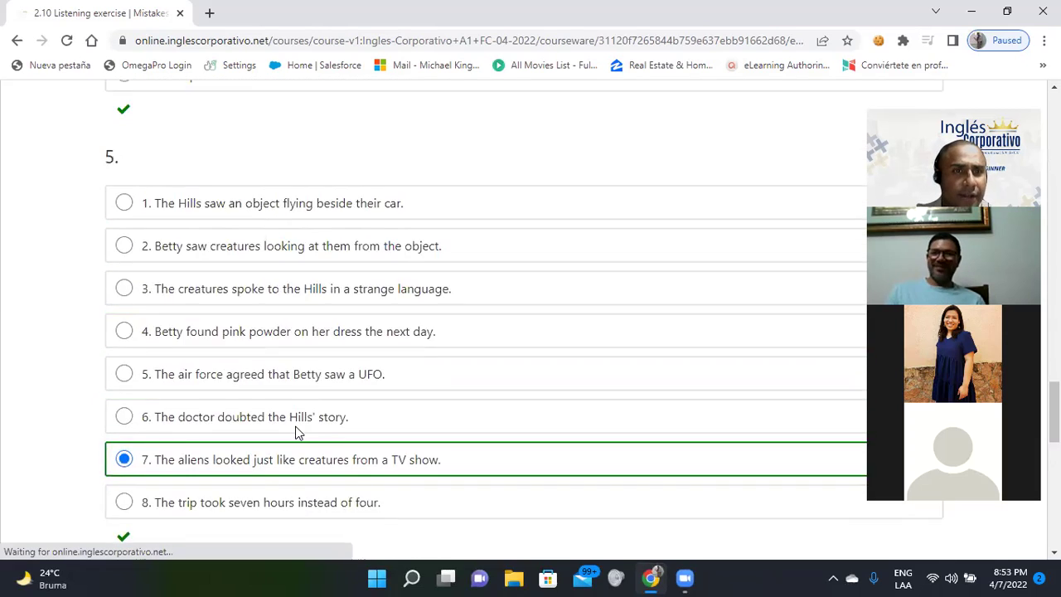
{"action": "scroll", "coordinate": [296, 431], "scroll_direction": "up", "scroll_amount": 10}
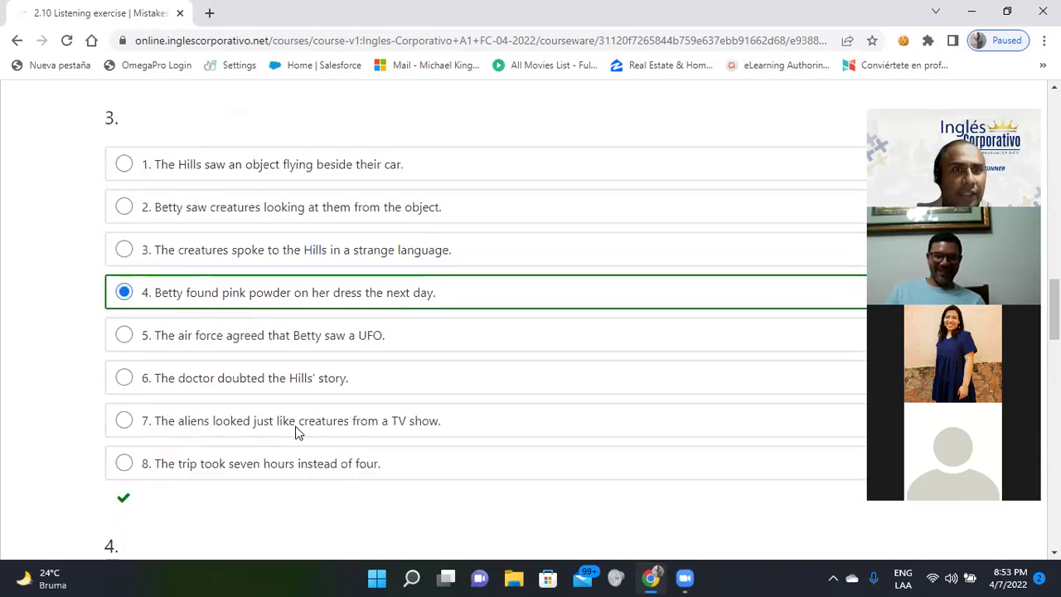
{"action": "scroll", "coordinate": [299, 433], "scroll_direction": "up", "scroll_amount": 10}
{"action": "scroll", "coordinate": [298, 433], "scroll_direction": "up", "scroll_amount": 10}
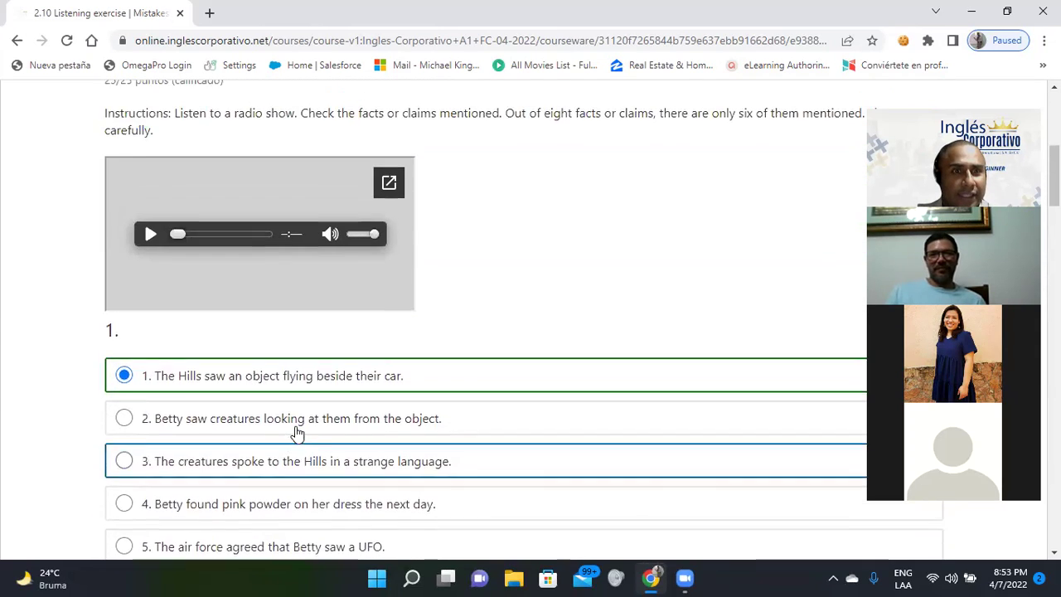
{"action": "scroll", "coordinate": [297, 433], "scroll_direction": "up", "scroll_amount": 3}
{"action": "scroll", "coordinate": [297, 433], "scroll_direction": "down", "scroll_amount": 18}
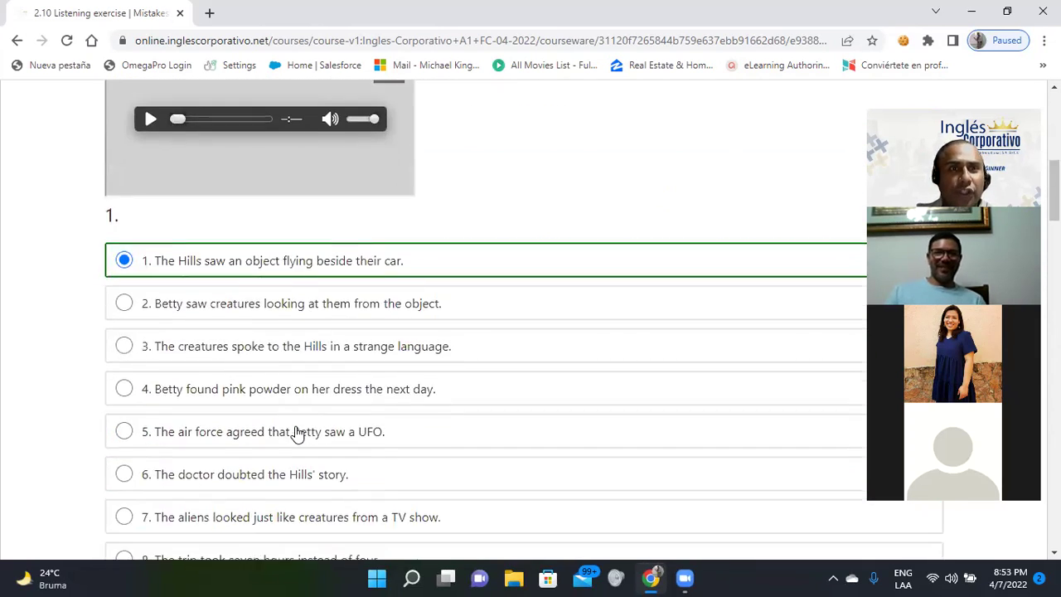
{"action": "scroll", "coordinate": [296, 433], "scroll_direction": "down", "scroll_amount": 12}
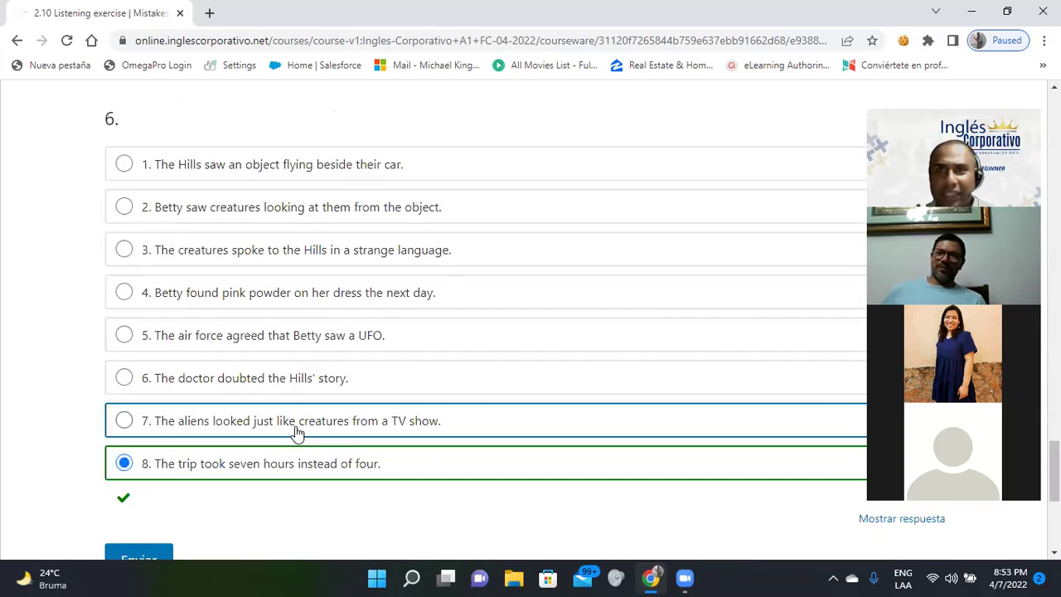
{"action": "scroll", "coordinate": [507, 338], "scroll_direction": "down", "scroll_amount": 2}
{"action": "scroll", "coordinate": [509, 337], "scroll_direction": "down", "scroll_amount": 3}
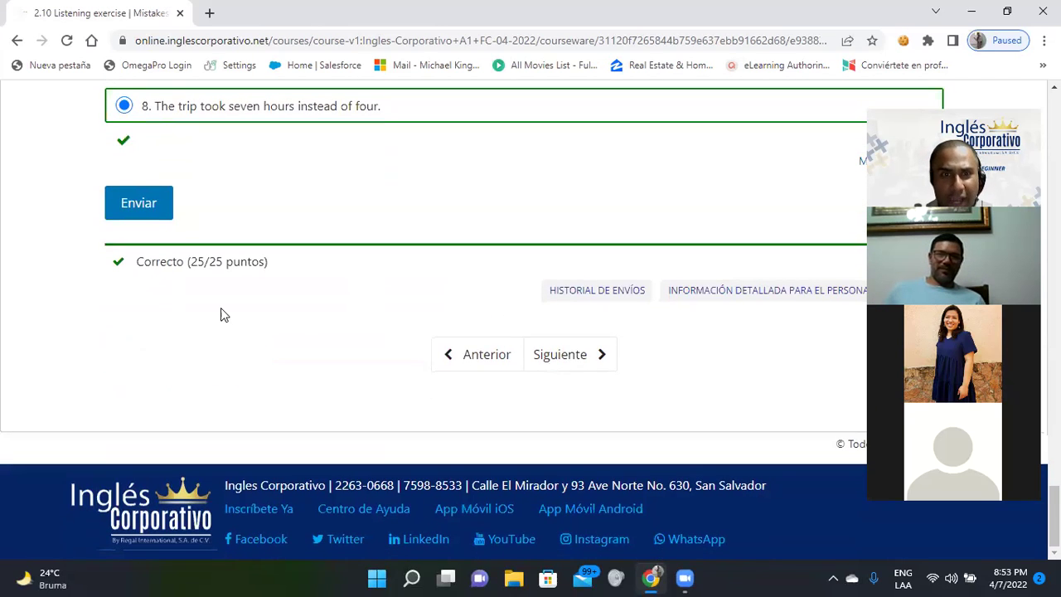
- Continue to the 2.11 Reading exercise and open its embedded article in a separate browser tab
{"action": "left_click", "coordinate": [567, 356]}
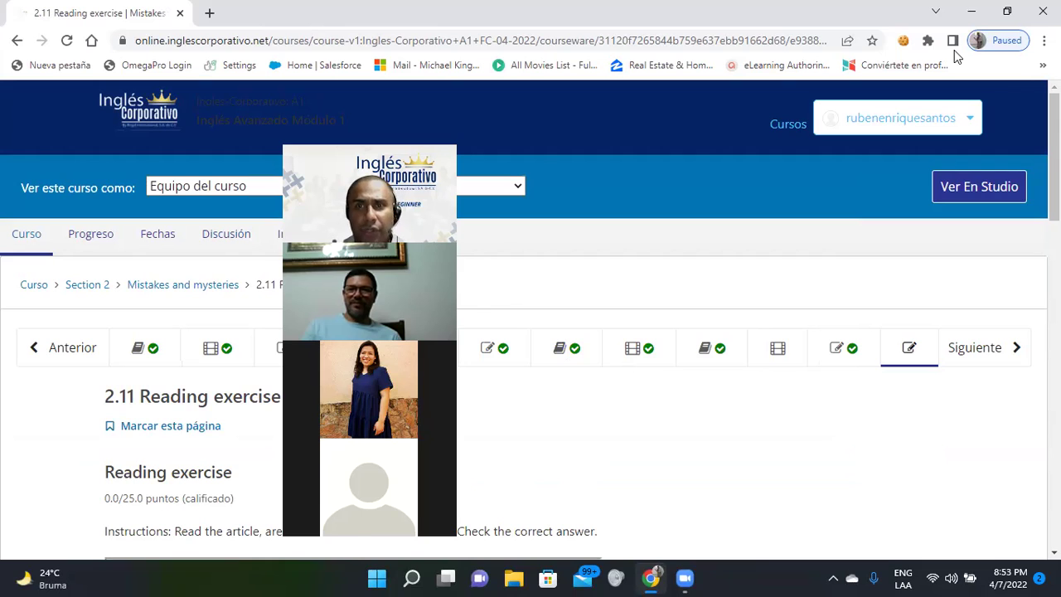
{"action": "scroll", "coordinate": [423, 311], "scroll_direction": "down", "scroll_amount": 2}
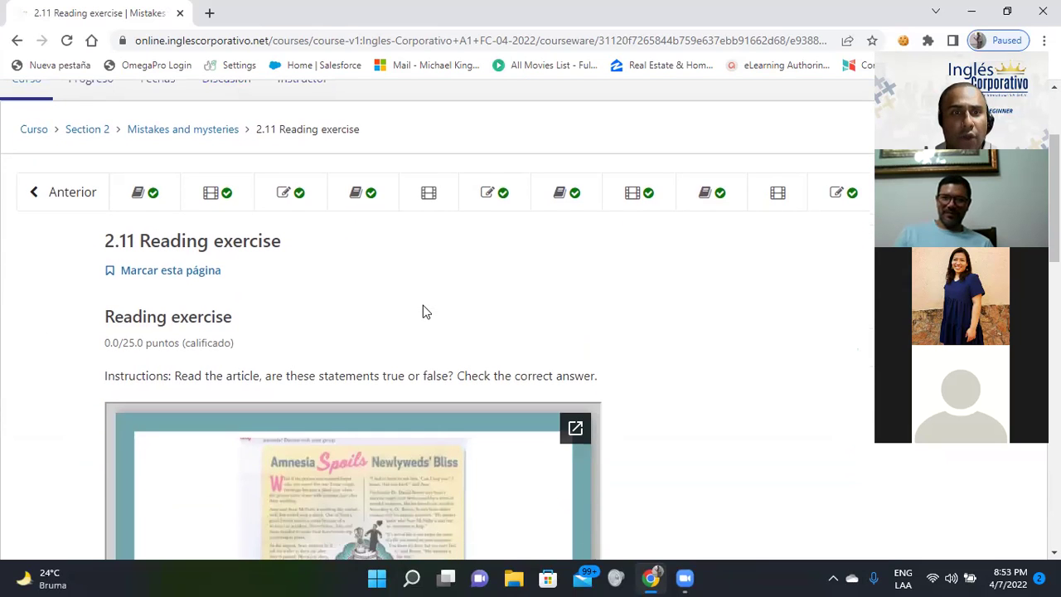
{"action": "left_click", "coordinate": [576, 431]}
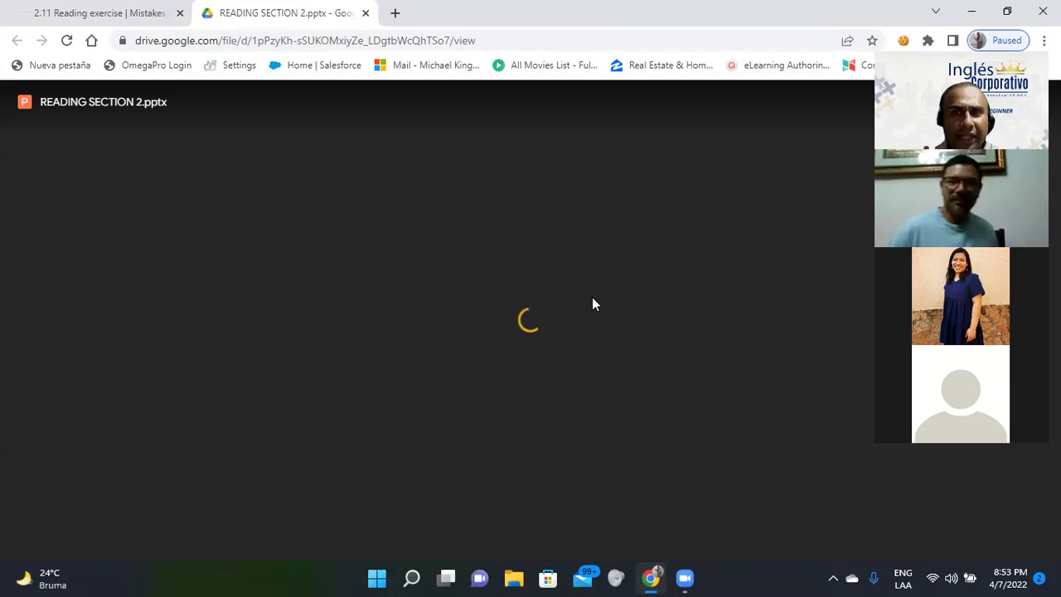
- Return to the 2.11 Reading exercise page and enlarge the article in its embedded viewer
{"action": "left_click", "coordinate": [42, 15]}
{"action": "scroll", "coordinate": [395, 427], "scroll_direction": "down", "scroll_amount": 3}
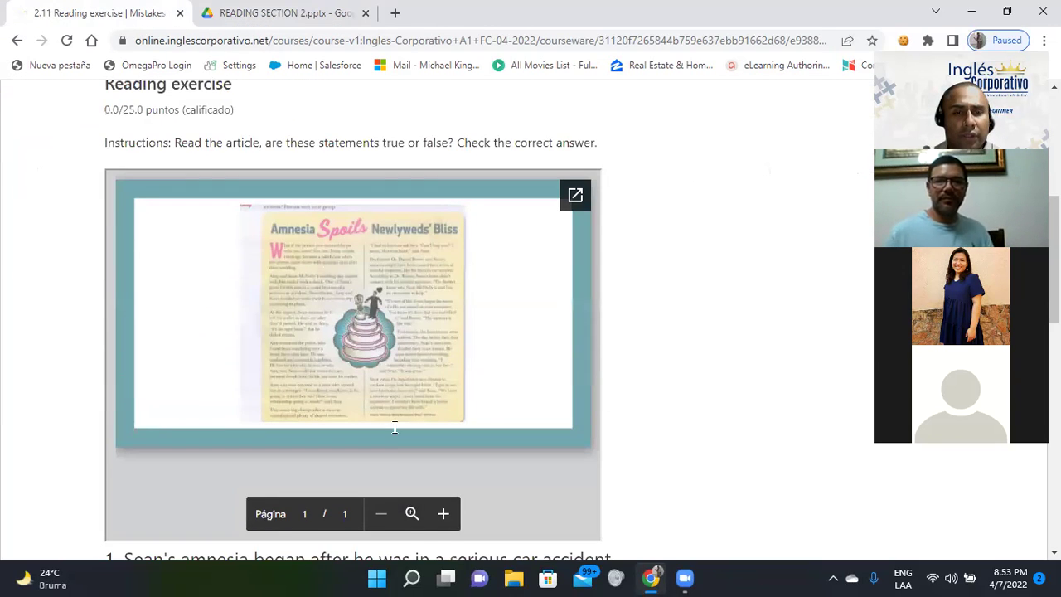
{"action": "left_click", "coordinate": [411, 515]}
{"action": "left_click", "coordinate": [411, 516]}
{"action": "left_click", "coordinate": [411, 516]}
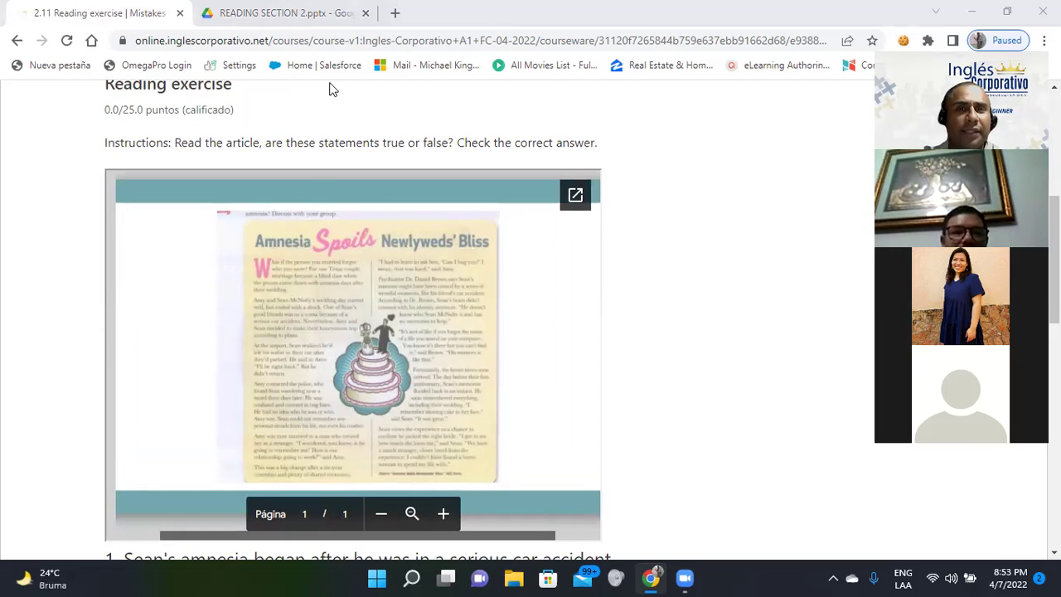
- Switch to the READING SECTION 2.pptx file, magnify the article to the maximum zoom, and show its title and first paragraph
{"action": "left_click", "coordinate": [304, 15]}
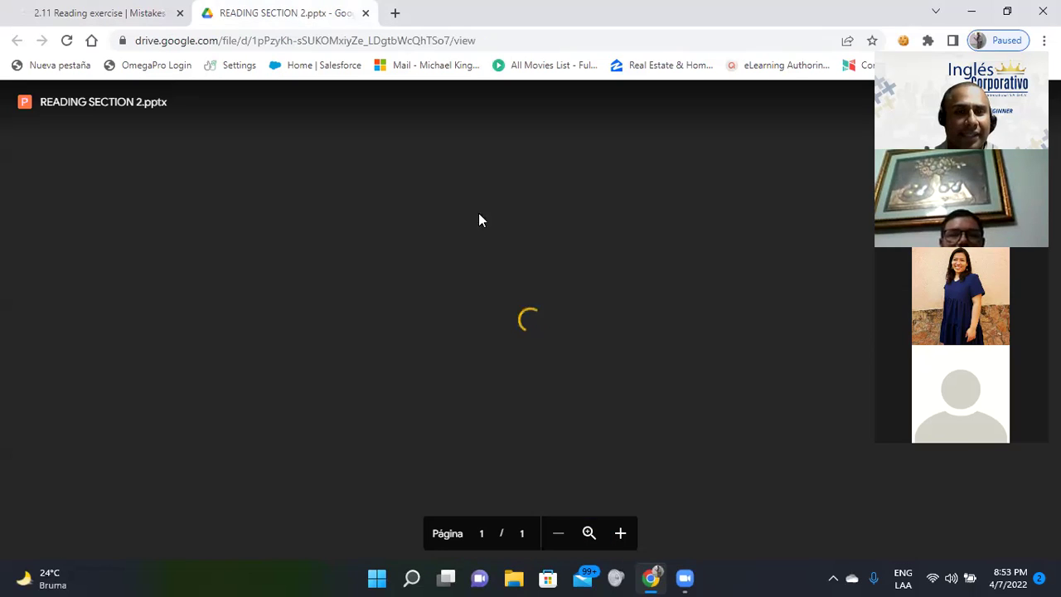
{"action": "left_click", "coordinate": [588, 533]}
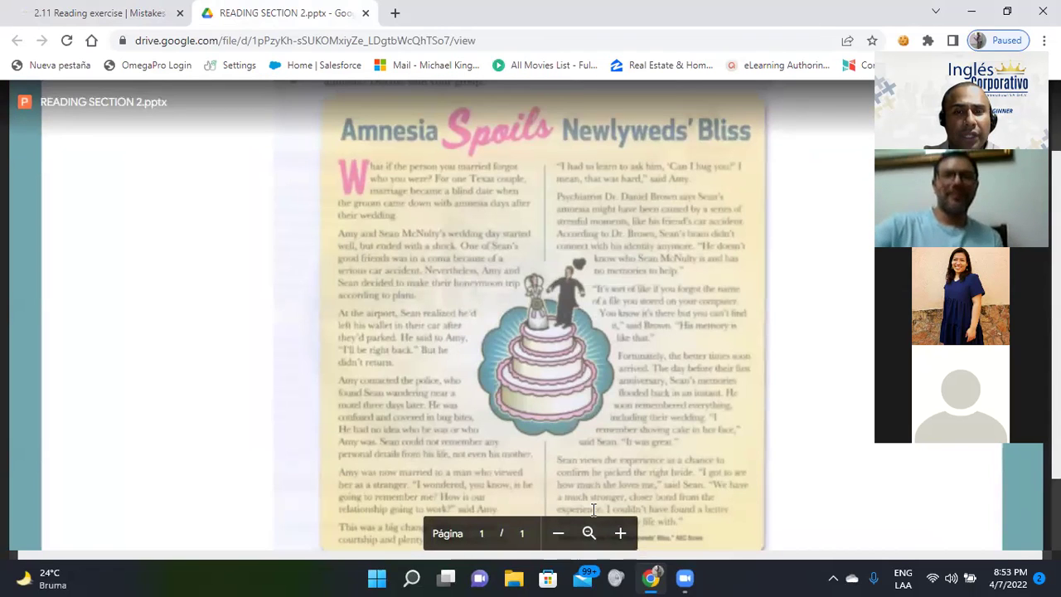
{"action": "left_click", "coordinate": [587, 533]}
{"action": "left_click", "coordinate": [587, 533]}
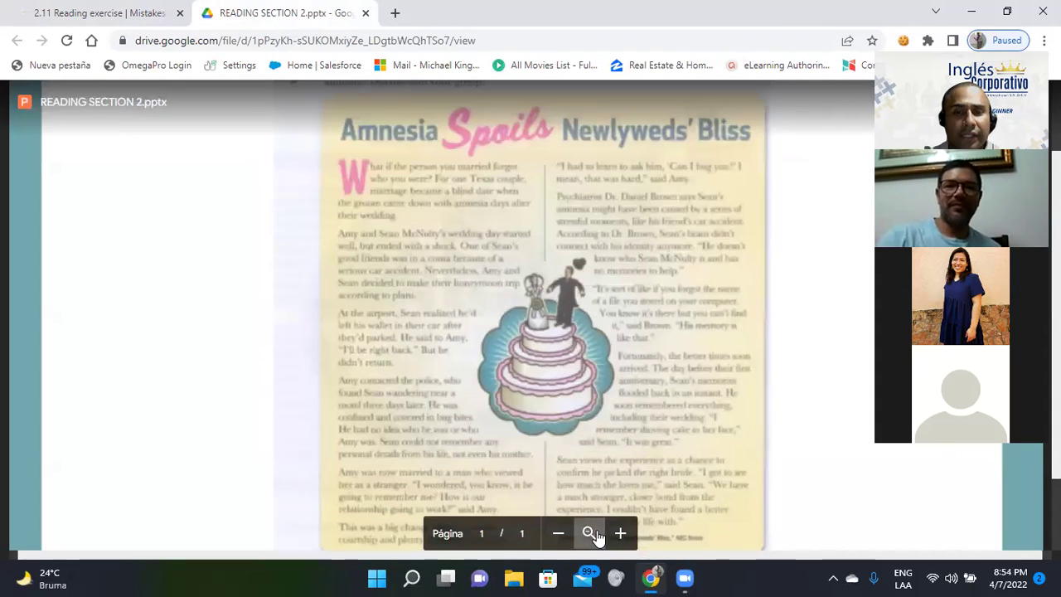
{"action": "left_click", "coordinate": [620, 533]}
{"action": "left_click", "coordinate": [620, 534]}
{"action": "left_click", "coordinate": [620, 534]}
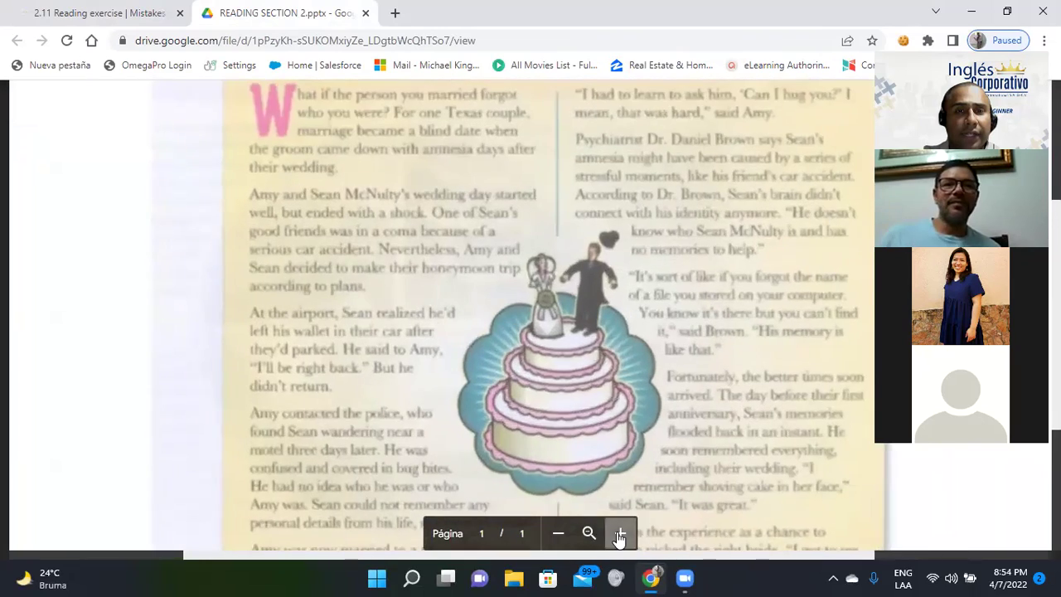
{"action": "left_click", "coordinate": [620, 534]}
{"action": "left_click", "coordinate": [620, 533]}
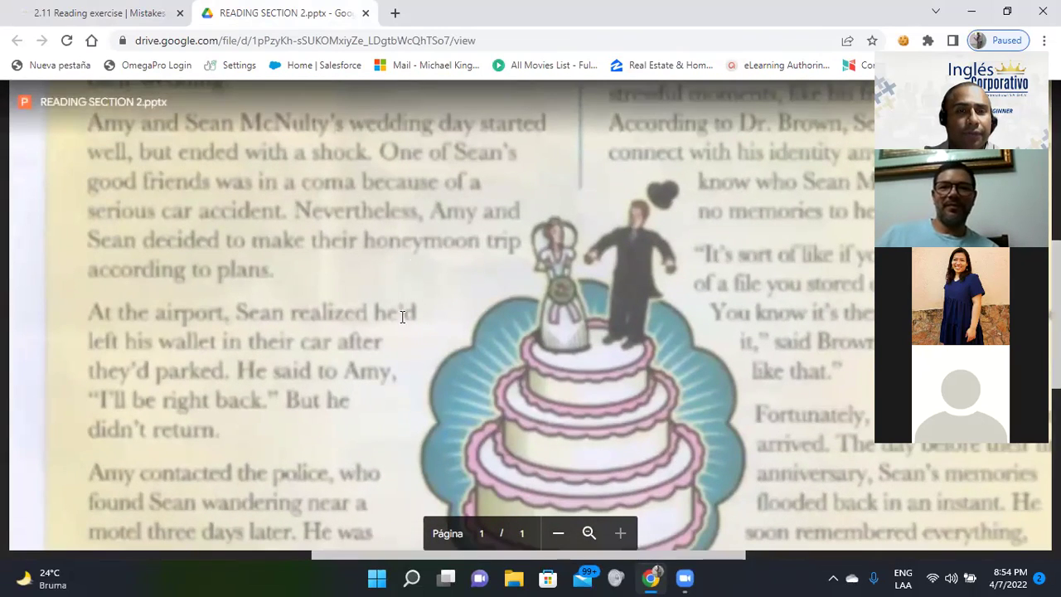
{"action": "scroll", "coordinate": [323, 237], "scroll_direction": "up", "scroll_amount": 4}
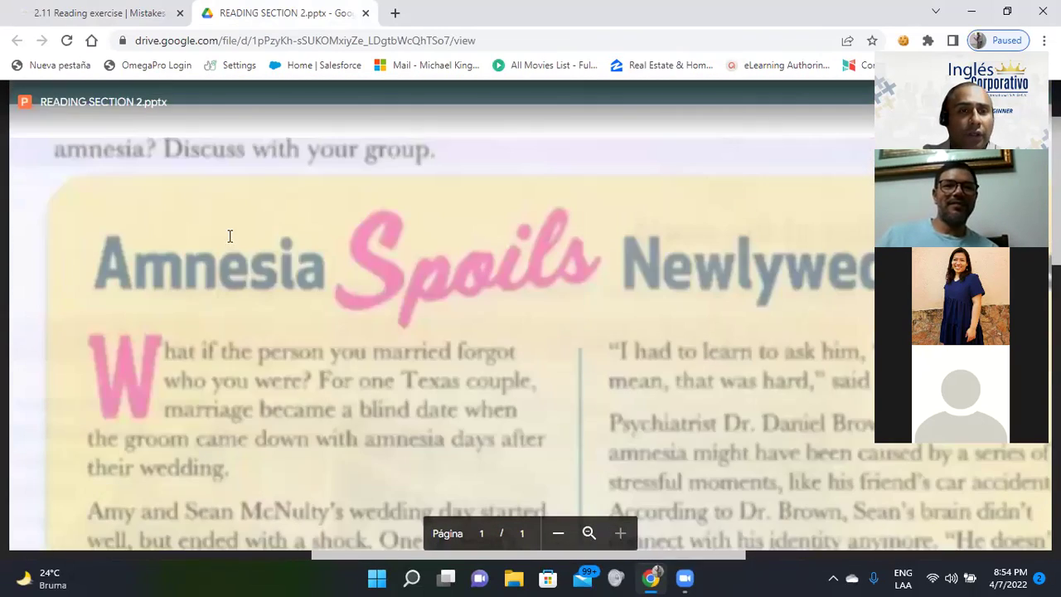